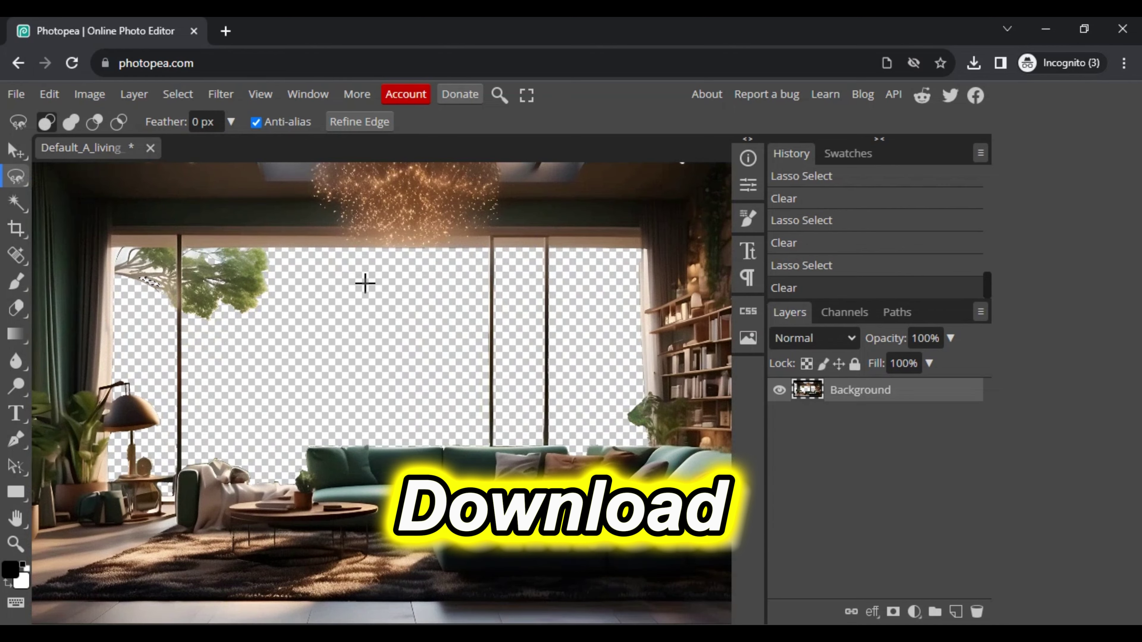
- Export the living room image with its transparent windows as a PNG and save it
{"action": "scroll", "coordinate": [365, 283], "scroll_direction": "down", "scroll_amount": 1}
{"action": "left_click", "coordinate": [15, 94]}
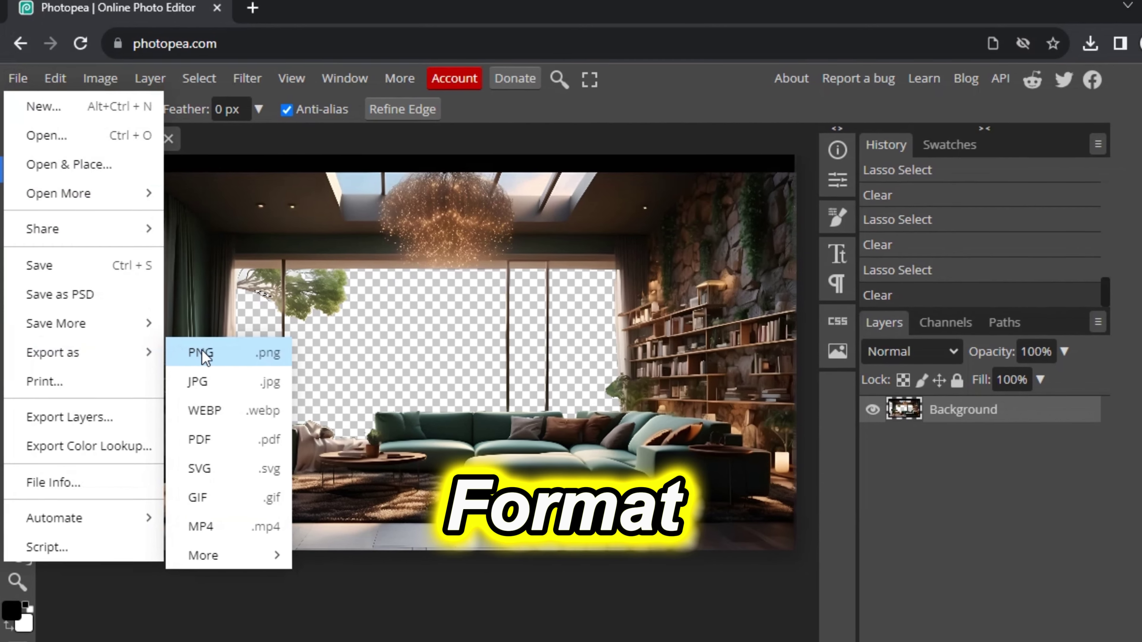
{"action": "left_click", "coordinate": [208, 357]}
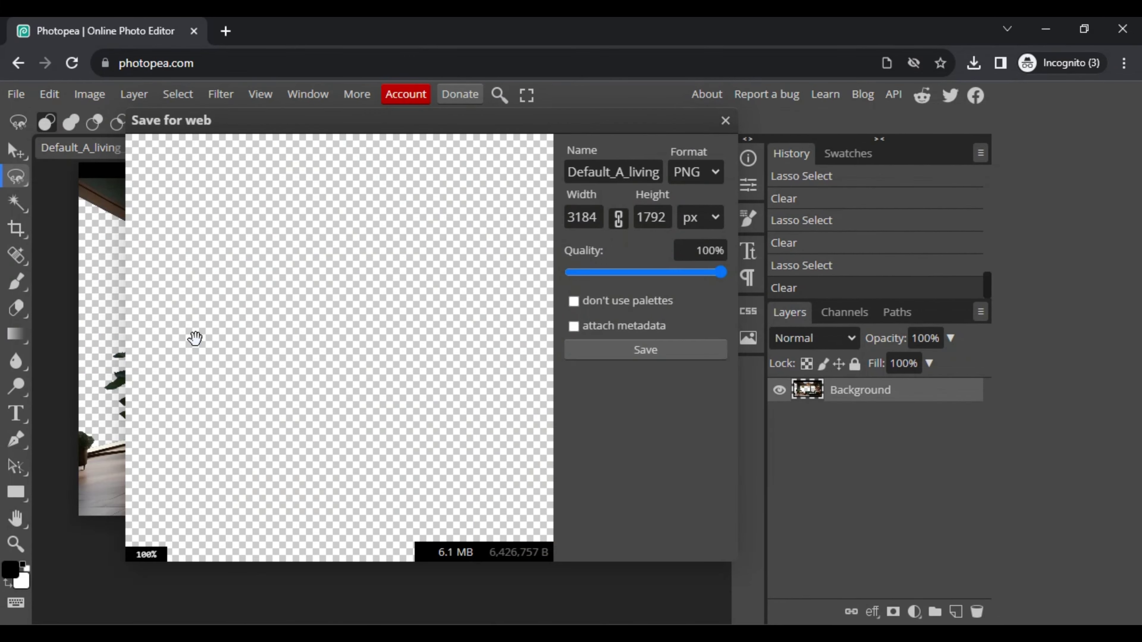
{"action": "left_click", "coordinate": [638, 351]}
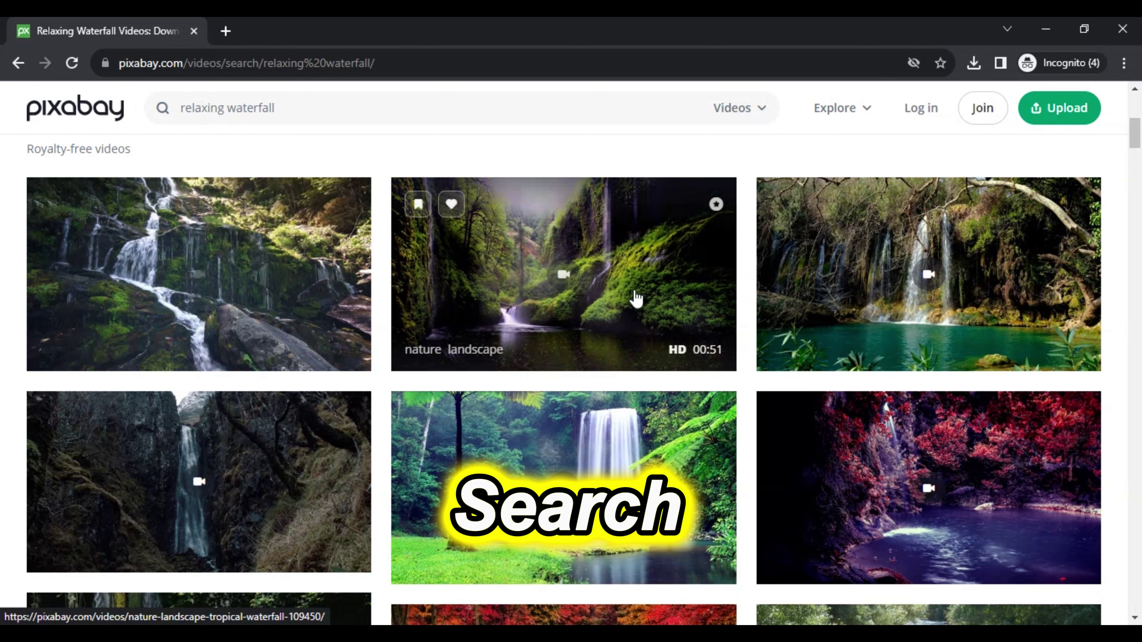
- On Pixabay, open the cascade waterfall video with the turquoise pool from the relaxing waterfall results and download it at 1080p
{"action": "left_click", "coordinate": [904, 324]}
{"action": "scroll", "coordinate": [902, 324], "scroll_direction": "down", "scroll_amount": 4}
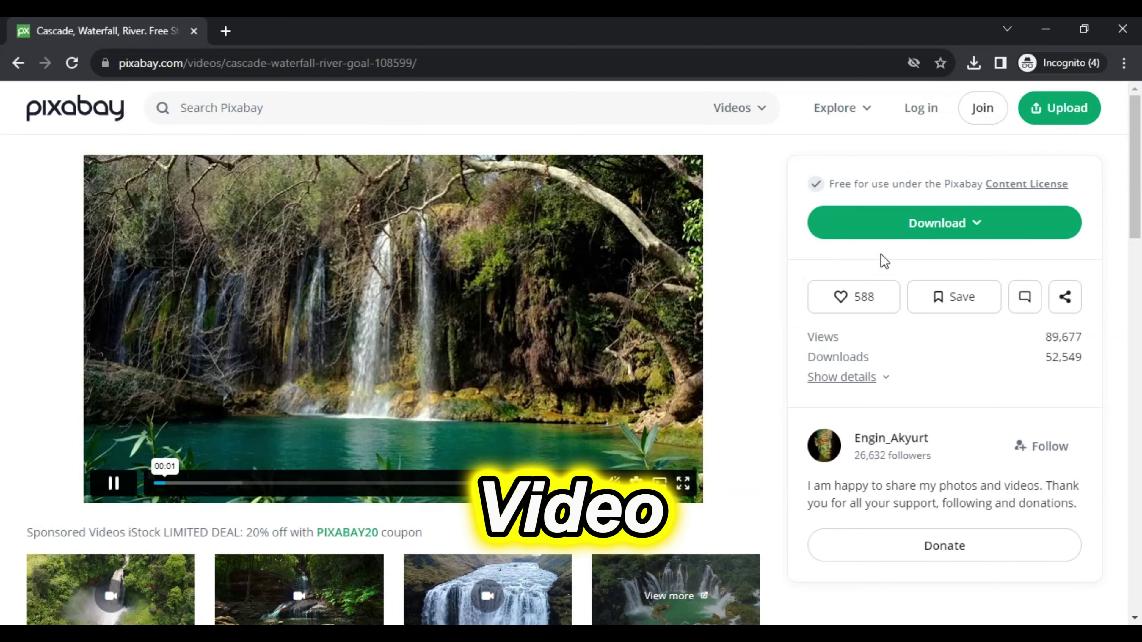
{"action": "left_click", "coordinate": [935, 218]}
{"action": "left_click", "coordinate": [880, 434]}
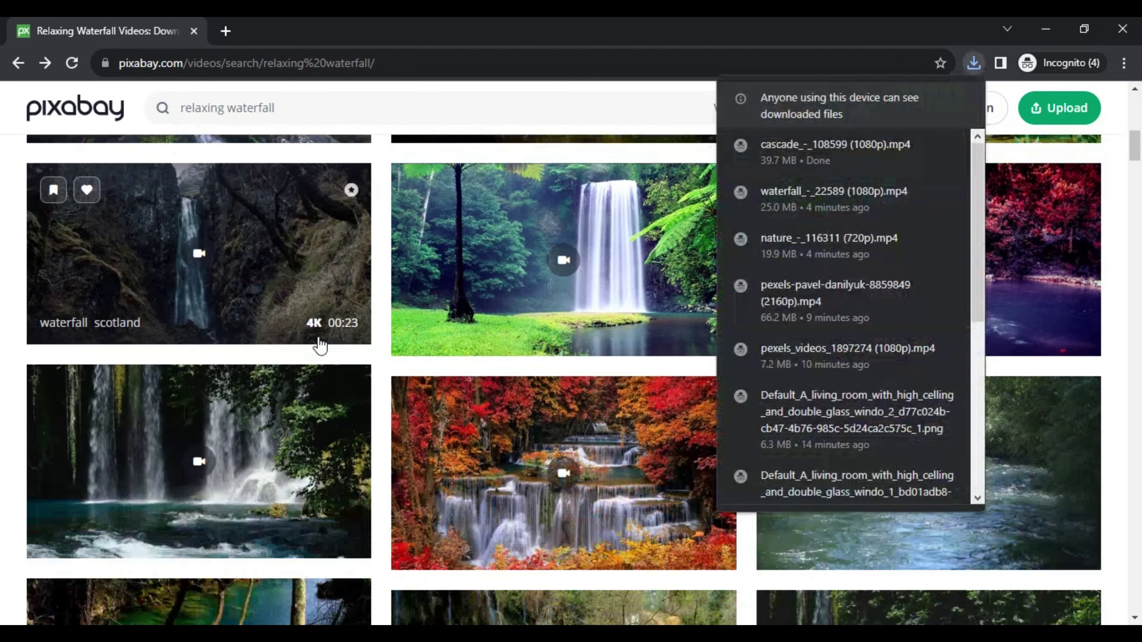
- Download the river waterfall video and another cascade waterfall river video as 1920×1080 MP4 files
{"action": "scroll", "coordinate": [320, 346], "scroll_direction": "down", "scroll_amount": 3}
{"action": "left_click", "coordinate": [145, 344]}
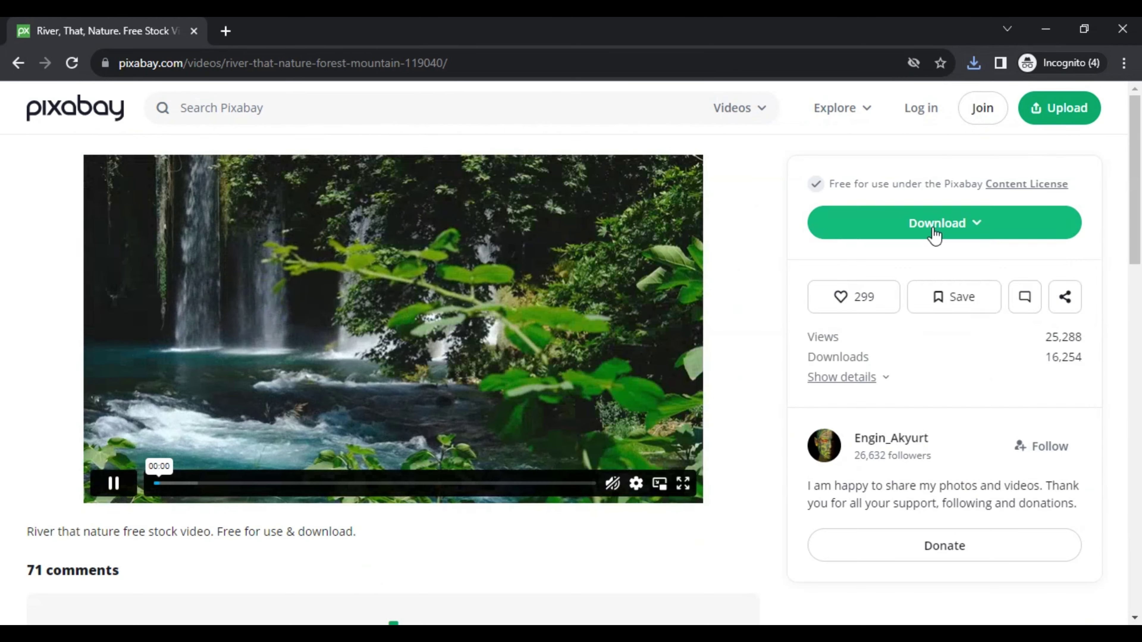
{"action": "left_click", "coordinate": [936, 225]}
{"action": "left_click", "coordinate": [873, 434]}
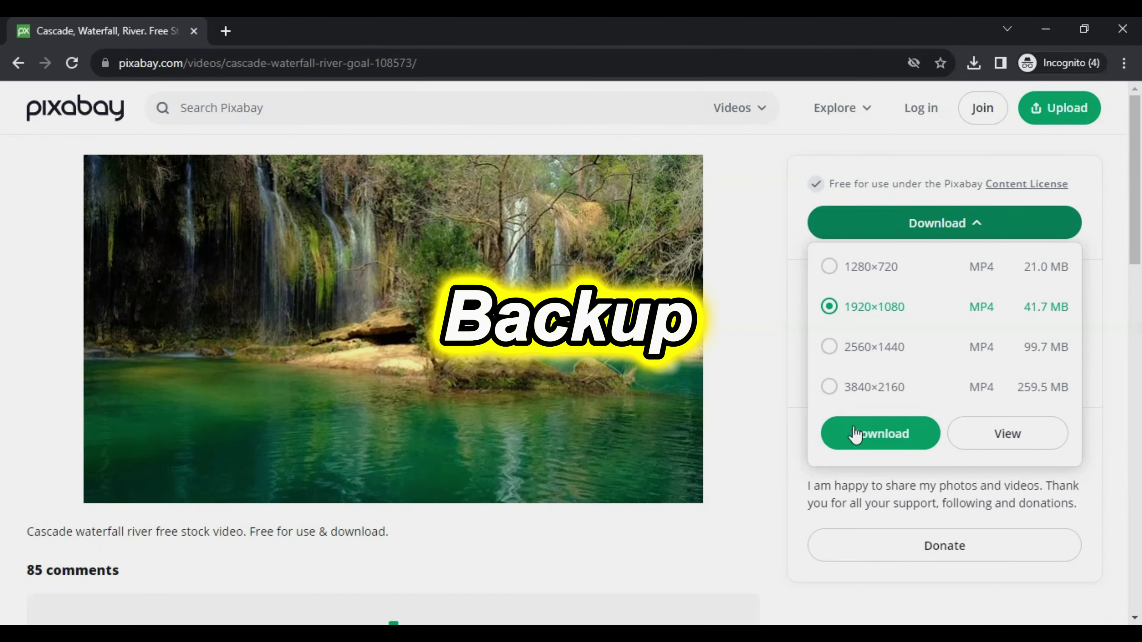
{"action": "left_click", "coordinate": [857, 434]}
- Switch the search category to Sound Effects and search for "waterfall"
{"action": "left_click", "coordinate": [750, 111]}
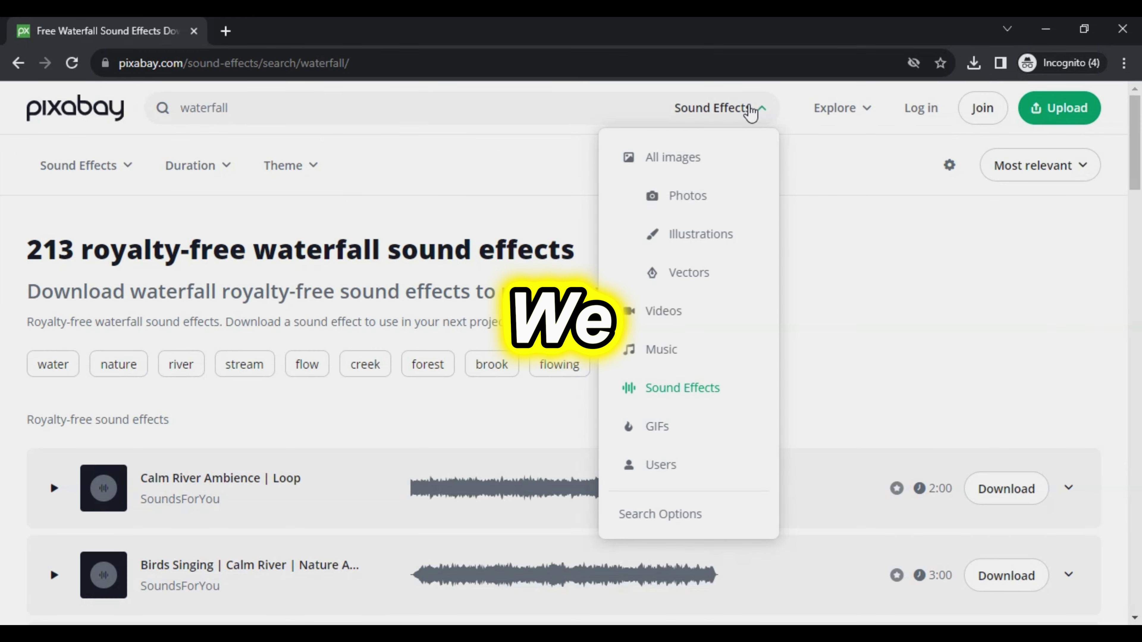
{"action": "left_click", "coordinate": [714, 388]}
{"action": "left_click", "coordinate": [306, 104]}
{"action": "key", "text": "Return"}
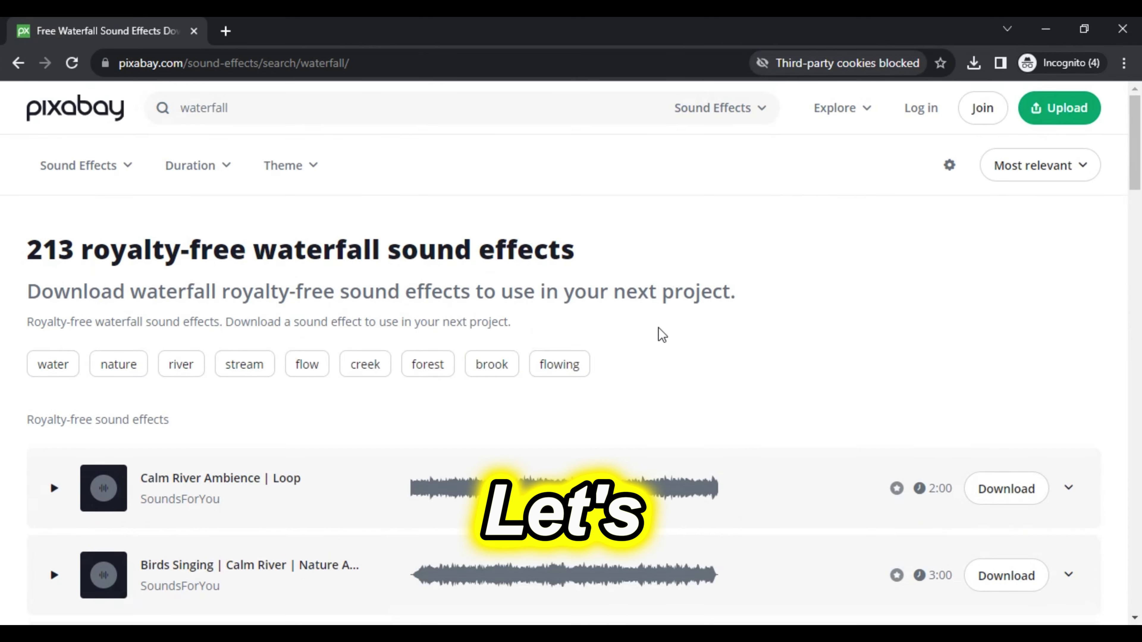
- Preview the waterfall sound effects one after another, stop playback, and download "Waterfall In The Mountains_Nature Sound"
{"action": "scroll", "coordinate": [658, 332], "scroll_direction": "down", "scroll_amount": 3}
{"action": "left_click", "coordinate": [53, 353]}
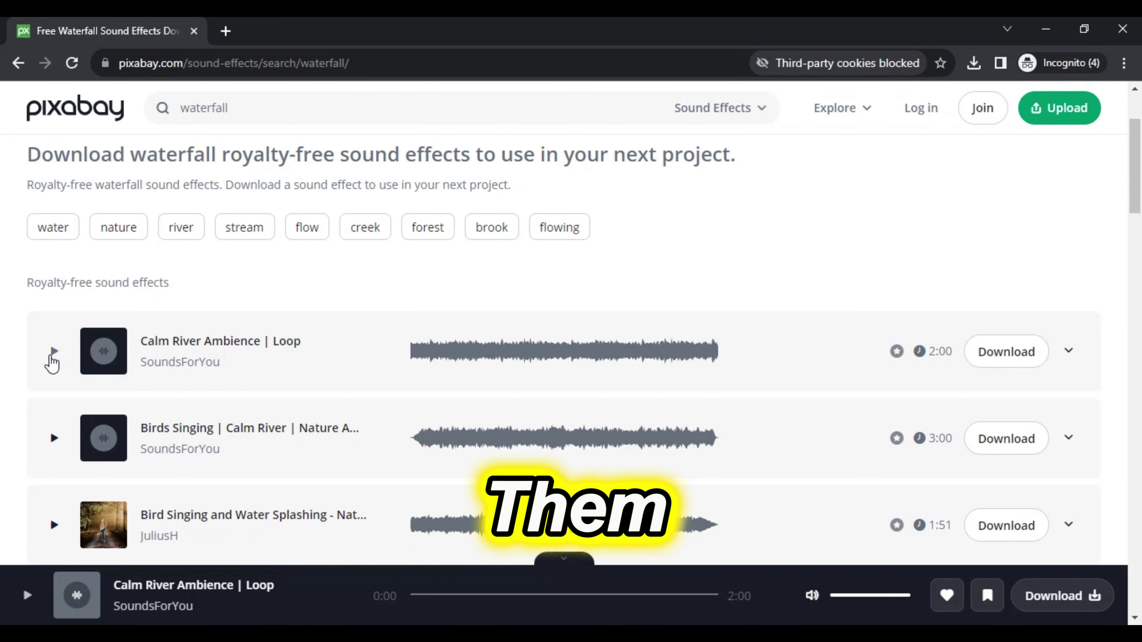
{"action": "scroll", "coordinate": [54, 365], "scroll_direction": "down", "scroll_amount": 2}
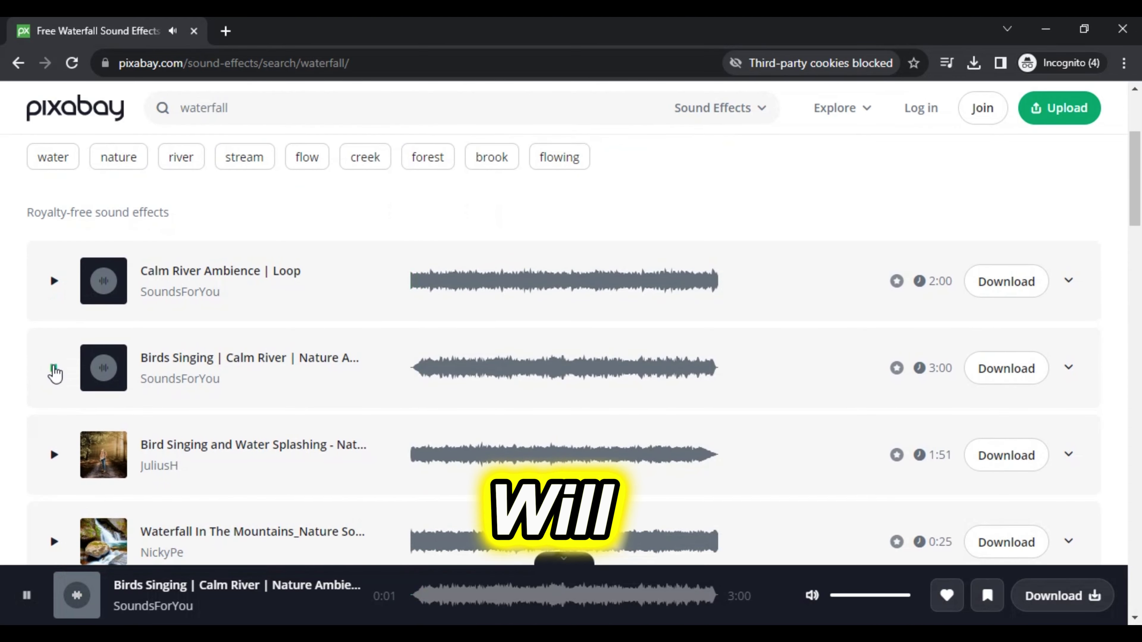
{"action": "scroll", "coordinate": [54, 373], "scroll_direction": "down", "scroll_amount": 2}
{"action": "left_click", "coordinate": [55, 372]}
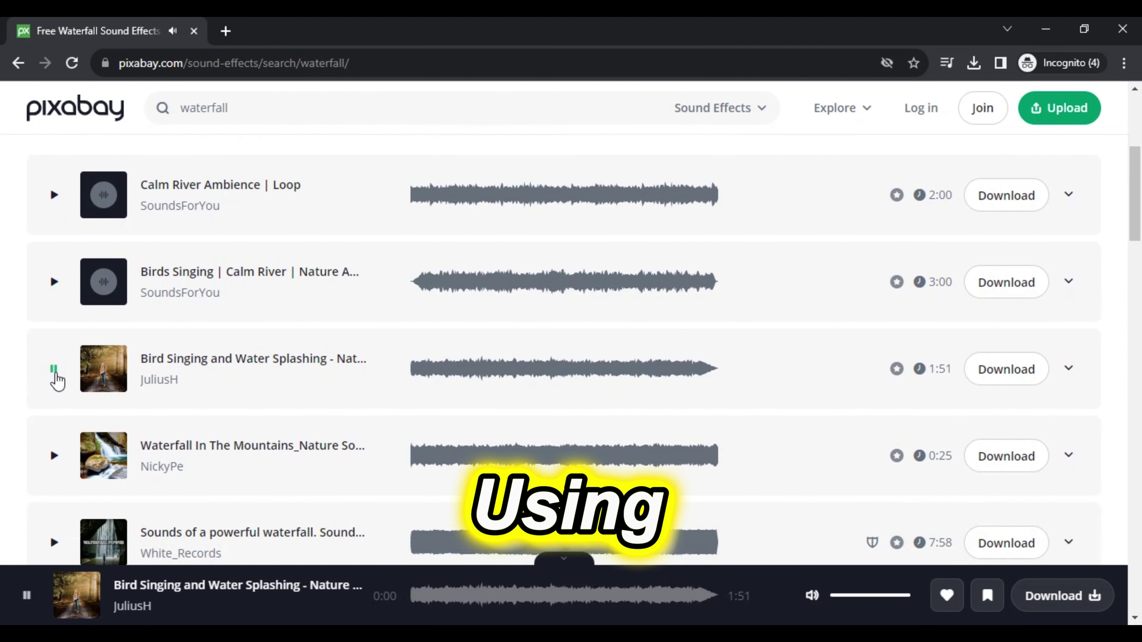
{"action": "scroll", "coordinate": [56, 378], "scroll_direction": "down", "scroll_amount": 2}
{"action": "left_click", "coordinate": [55, 374]}
{"action": "scroll", "coordinate": [55, 382], "scroll_direction": "down", "scroll_amount": 2}
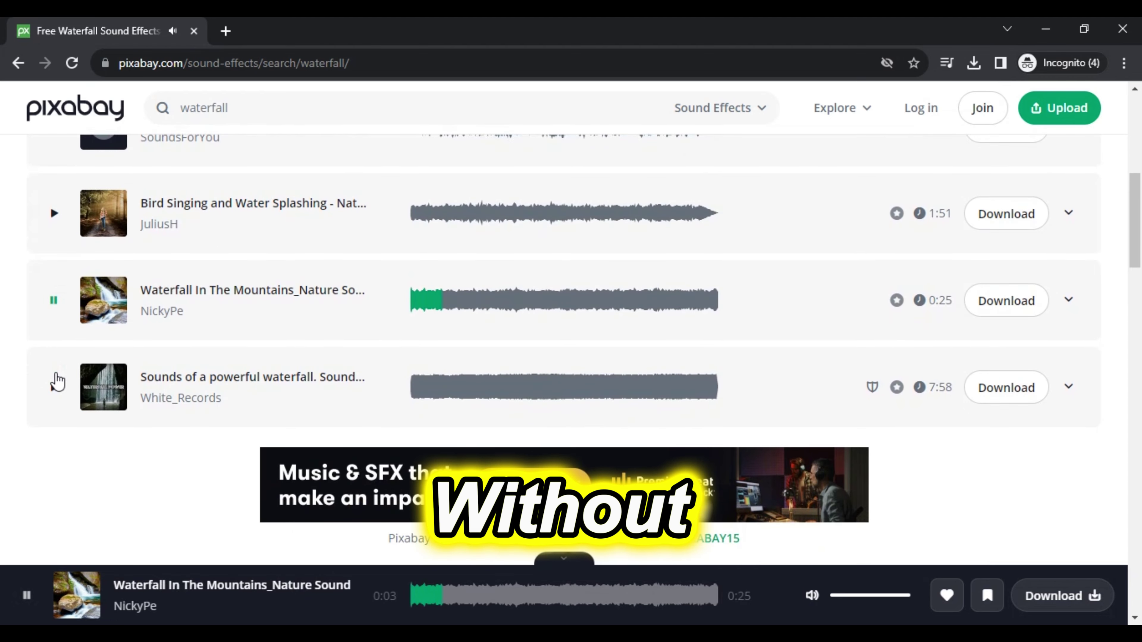
{"action": "scroll", "coordinate": [52, 389], "scroll_direction": "down", "scroll_amount": 1}
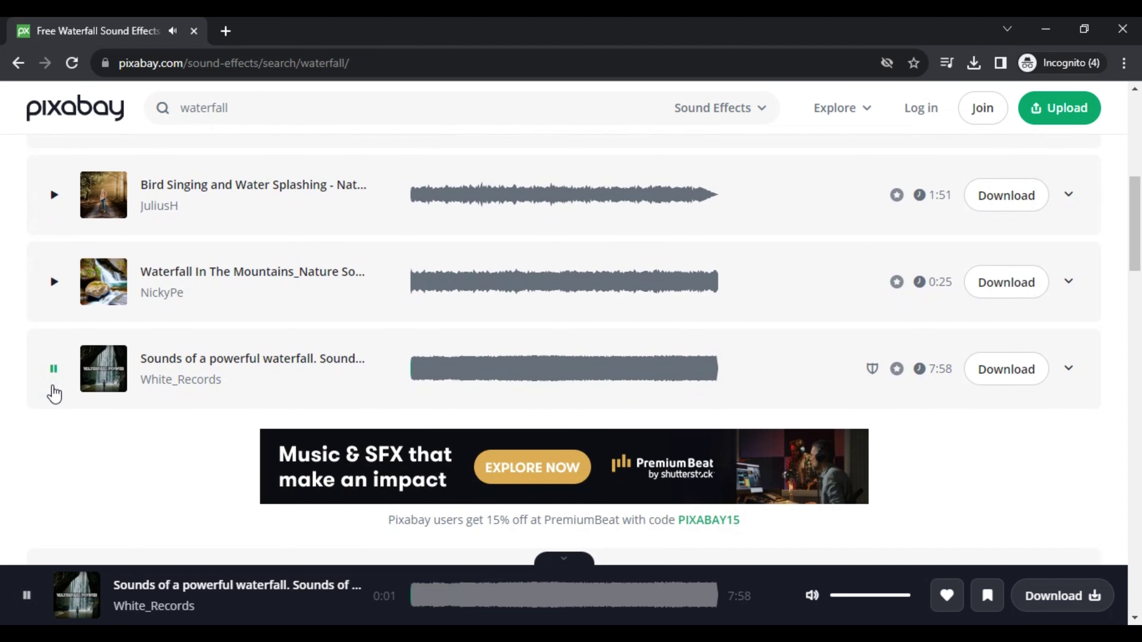
{"action": "left_click", "coordinate": [26, 596]}
{"action": "left_click", "coordinate": [1007, 283]}
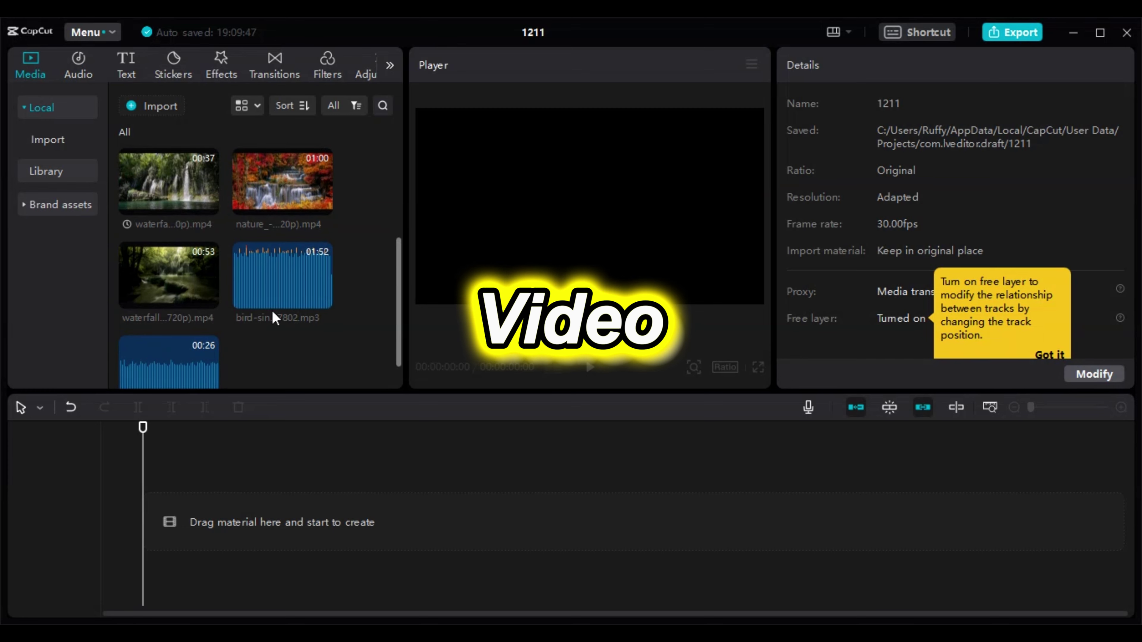
- In CapCut, add the river video to the timeline, split it at about 00:00:18:20, and delete the remainder
{"action": "scroll", "coordinate": [272, 311], "scroll_direction": "up", "scroll_amount": 2}
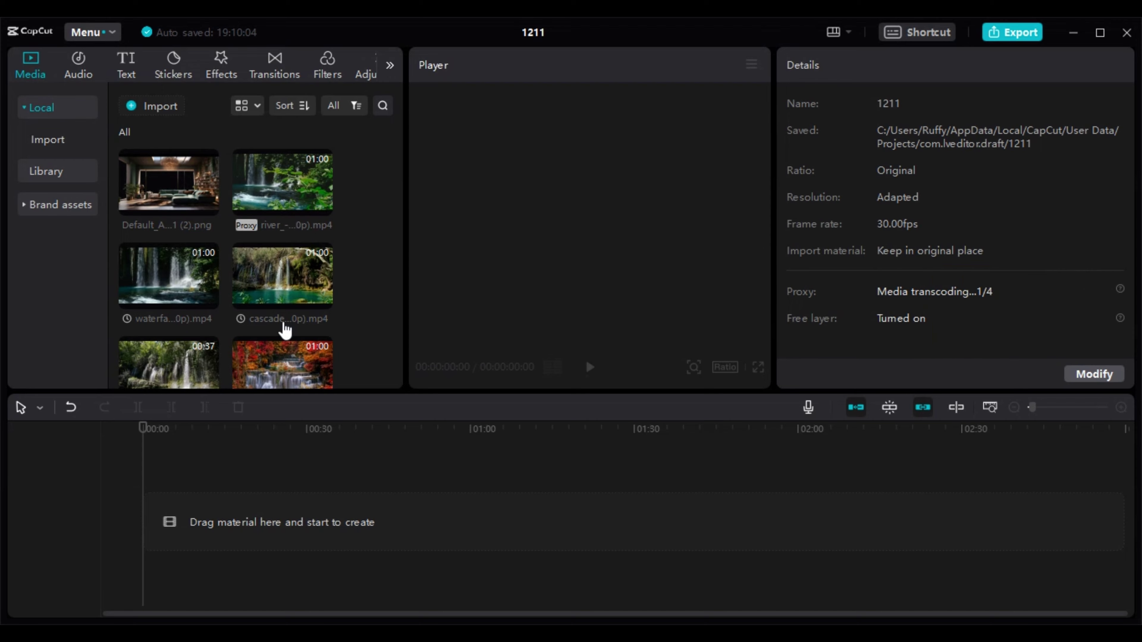
{"action": "left_click", "coordinate": [320, 205]}
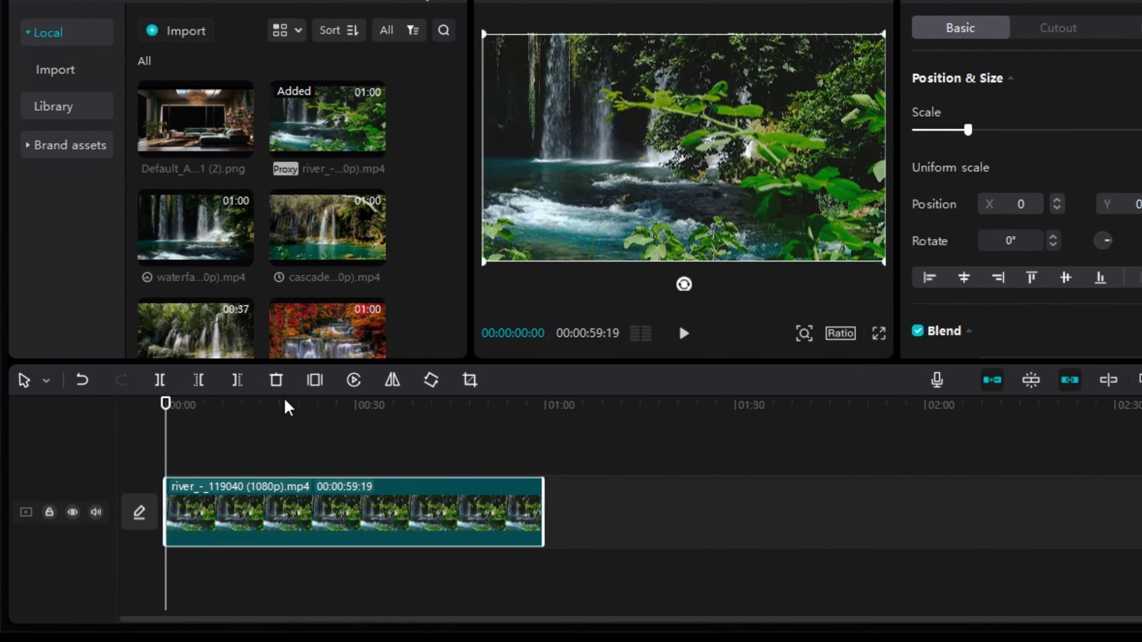
{"action": "left_click", "coordinate": [288, 406]}
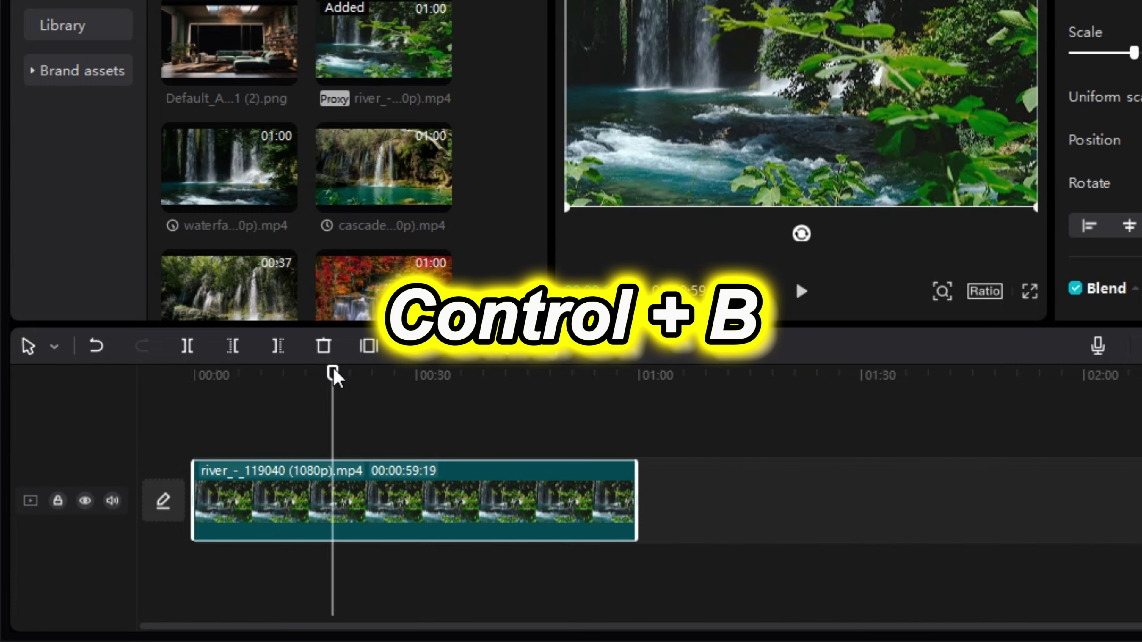
{"action": "key", "text": "ctrl+b"}
{"action": "key", "text": "Delete"}
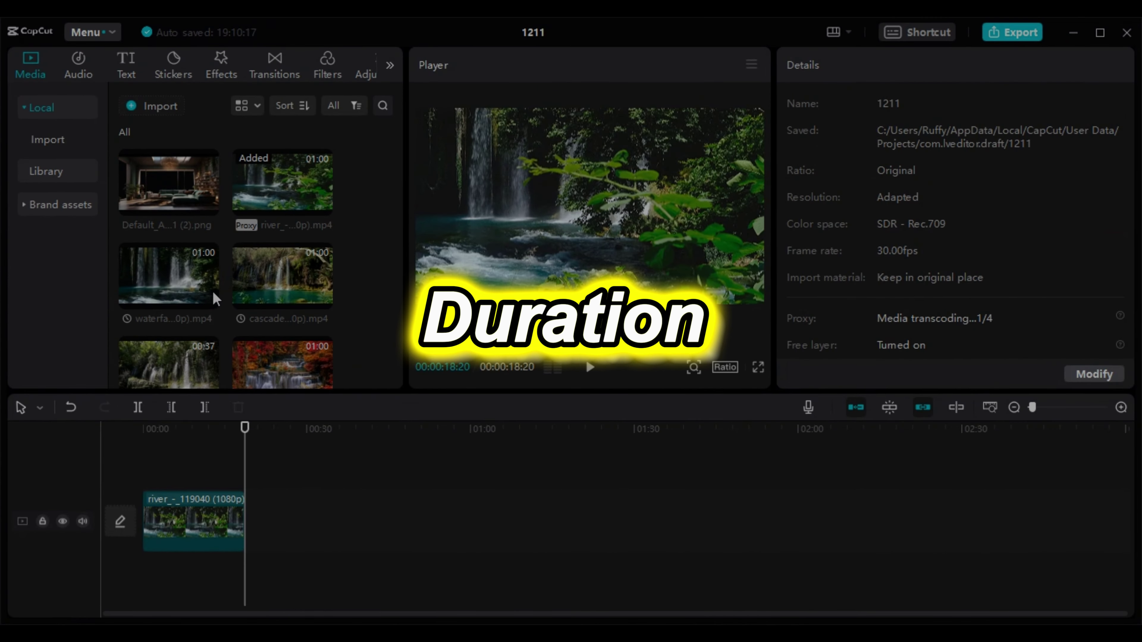
- Append the one-minute waterfall video after the river clip, split it at about 00:00:30, and delete the remainder
{"action": "left_click", "coordinate": [212, 297]}
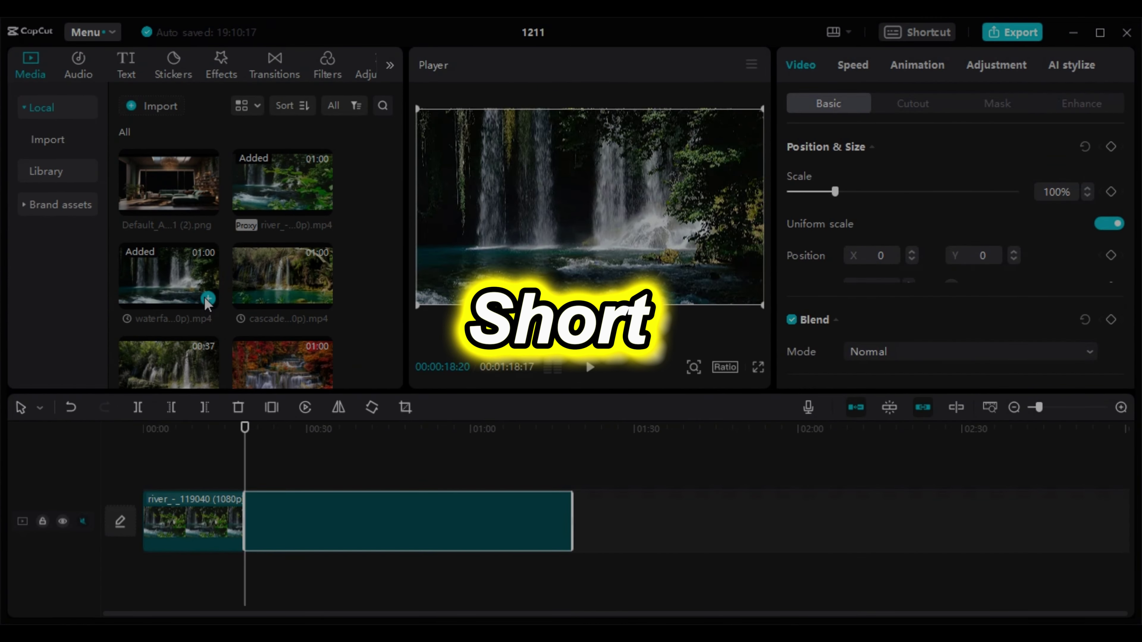
{"action": "left_click", "coordinate": [311, 428]}
{"action": "key", "text": "ctrl+b"}
{"action": "key", "text": "Delete"}
- Append the cascade video, cutting it at about 00:45, and the 53-second dark forest waterfall video to the timeline
{"action": "left_click", "coordinate": [326, 297]}
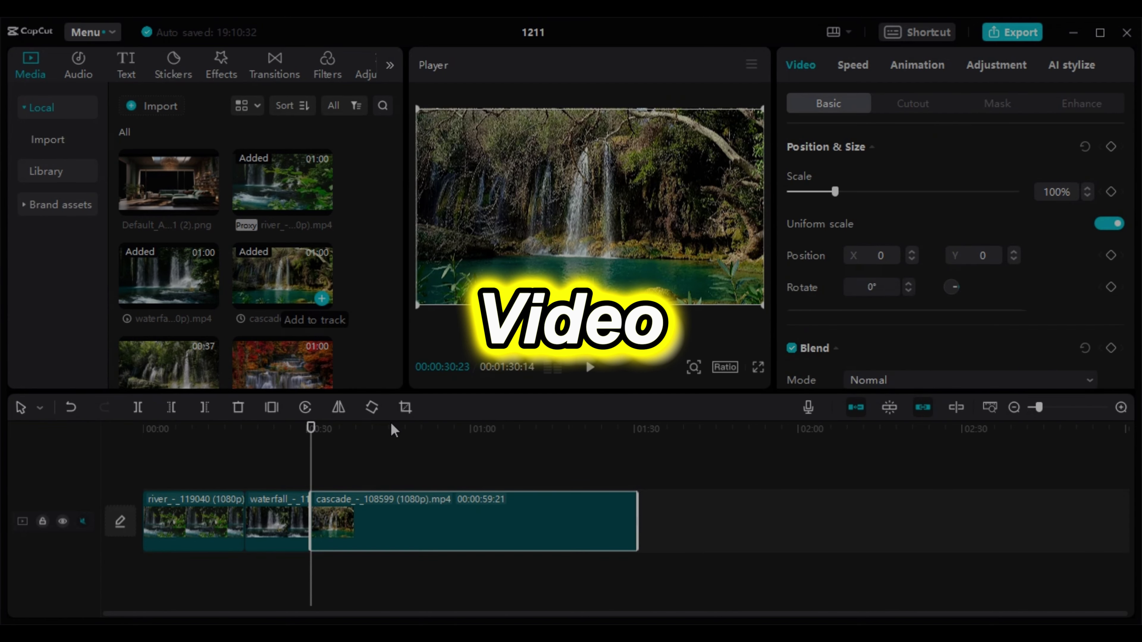
{"action": "left_click", "coordinate": [390, 428]}
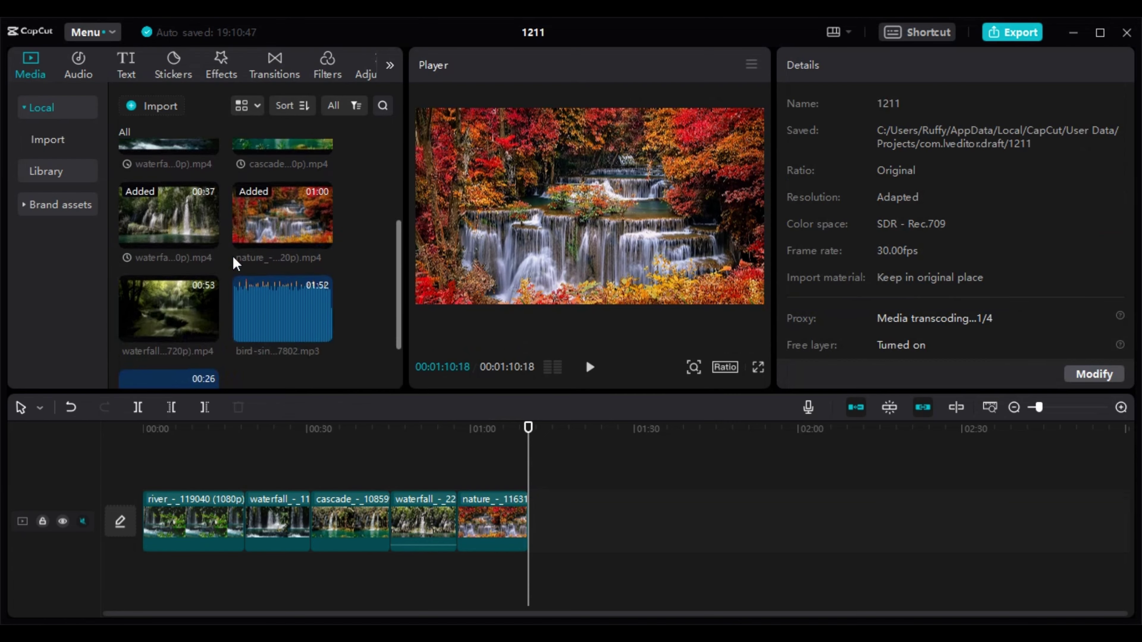
{"action": "scroll", "coordinate": [236, 263], "scroll_direction": "down", "scroll_amount": 2}
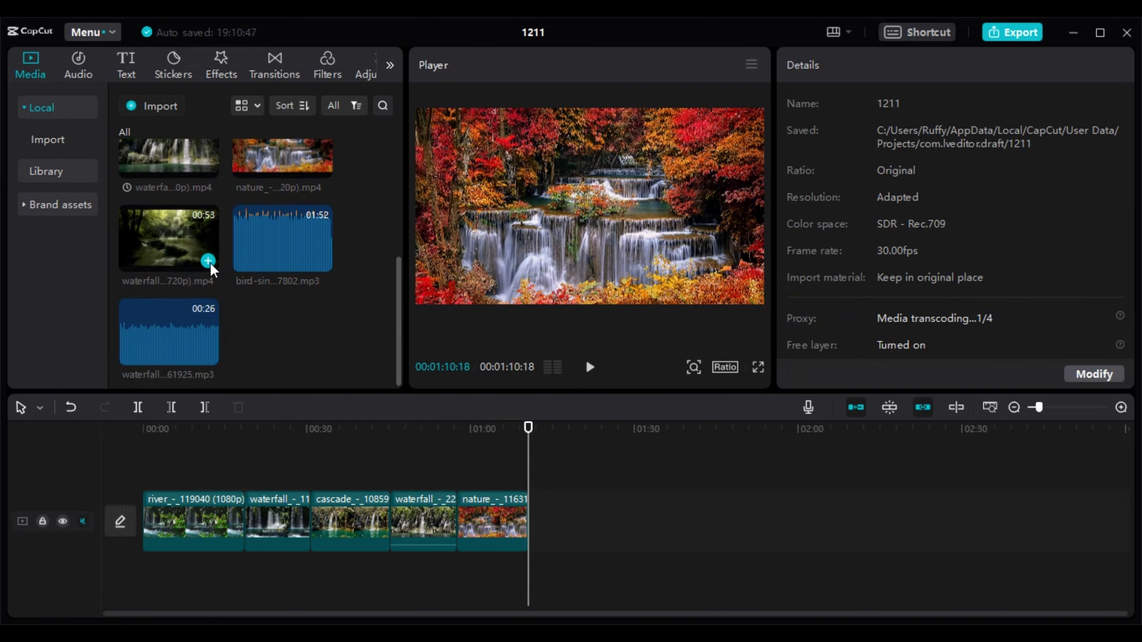
{"action": "left_click", "coordinate": [208, 264]}
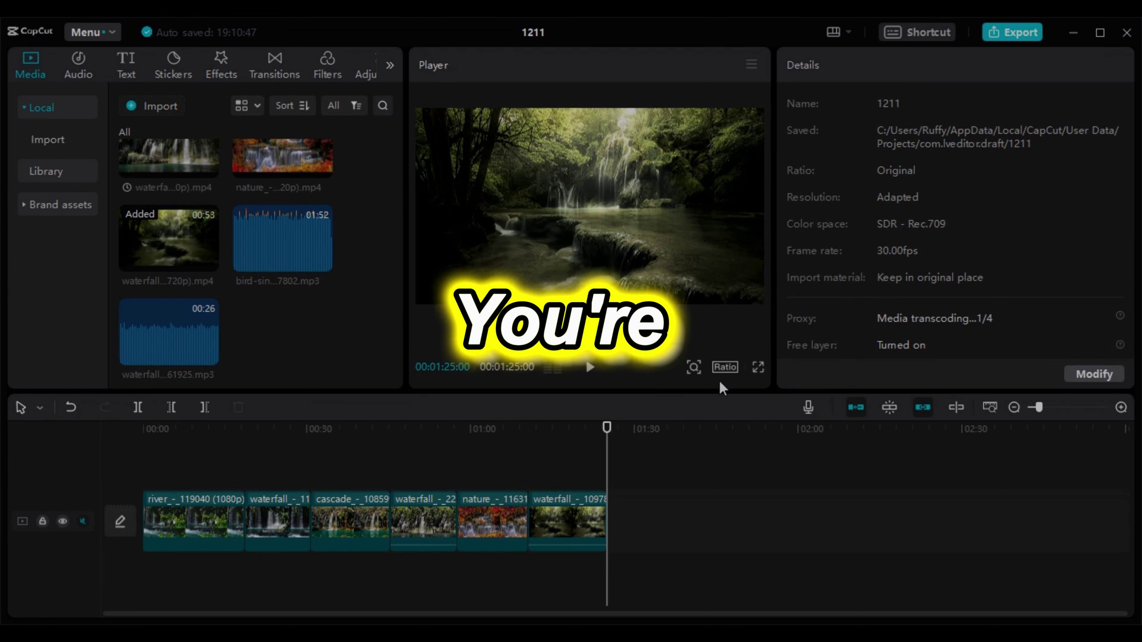
- Place the living room PNG on a track above the waterfall clips, extend it to their end, and play the composite
{"action": "scroll", "coordinate": [221, 312], "scroll_direction": "up", "scroll_amount": 3}
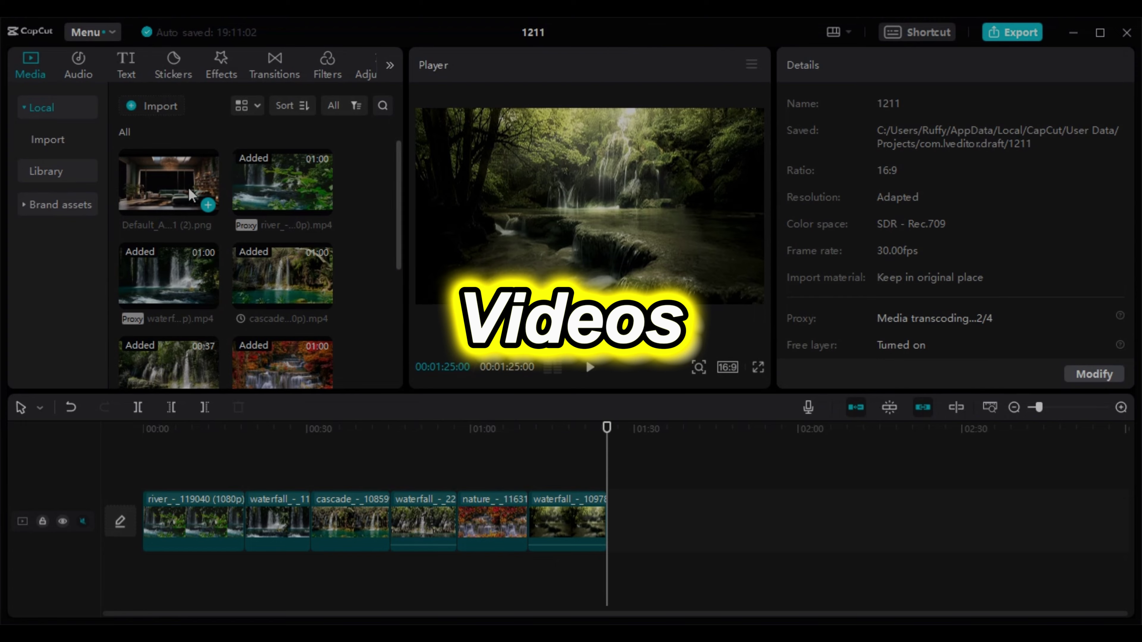
{"action": "left_click_drag", "start_coordinate": [169, 183], "coordinate": [618, 499]}
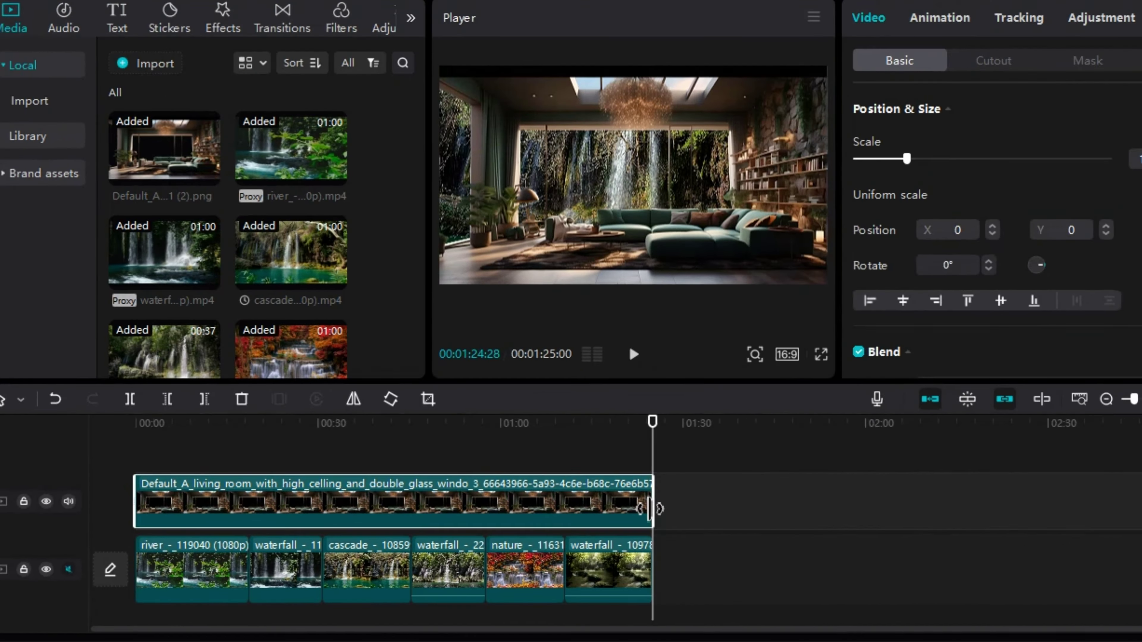
{"action": "left_click", "coordinate": [206, 369]}
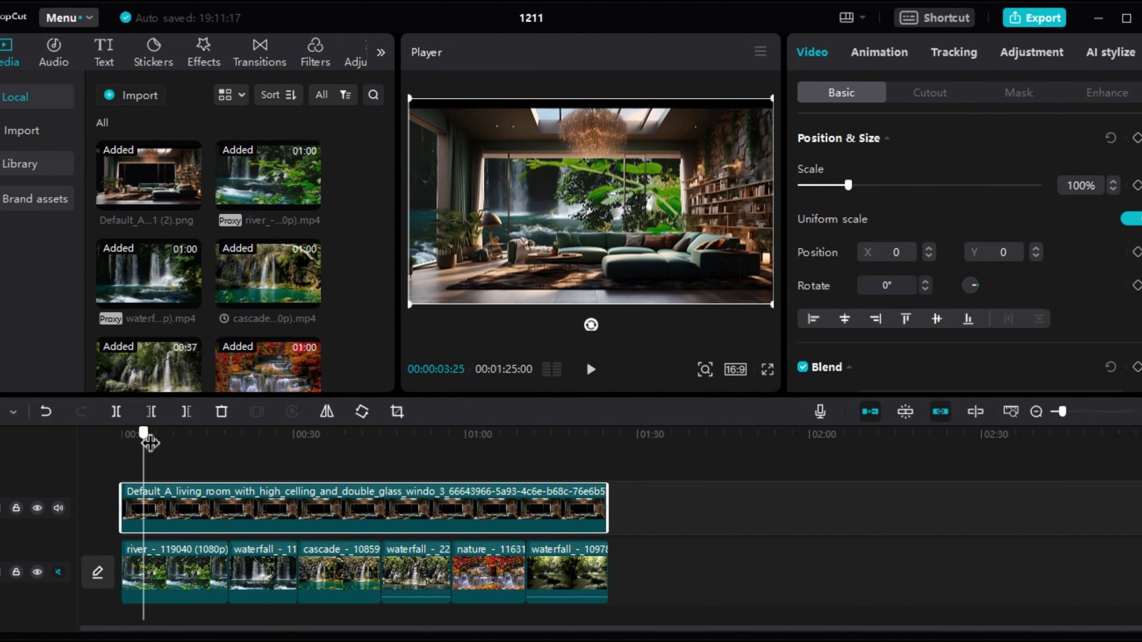
{"action": "key", "text": "space"}
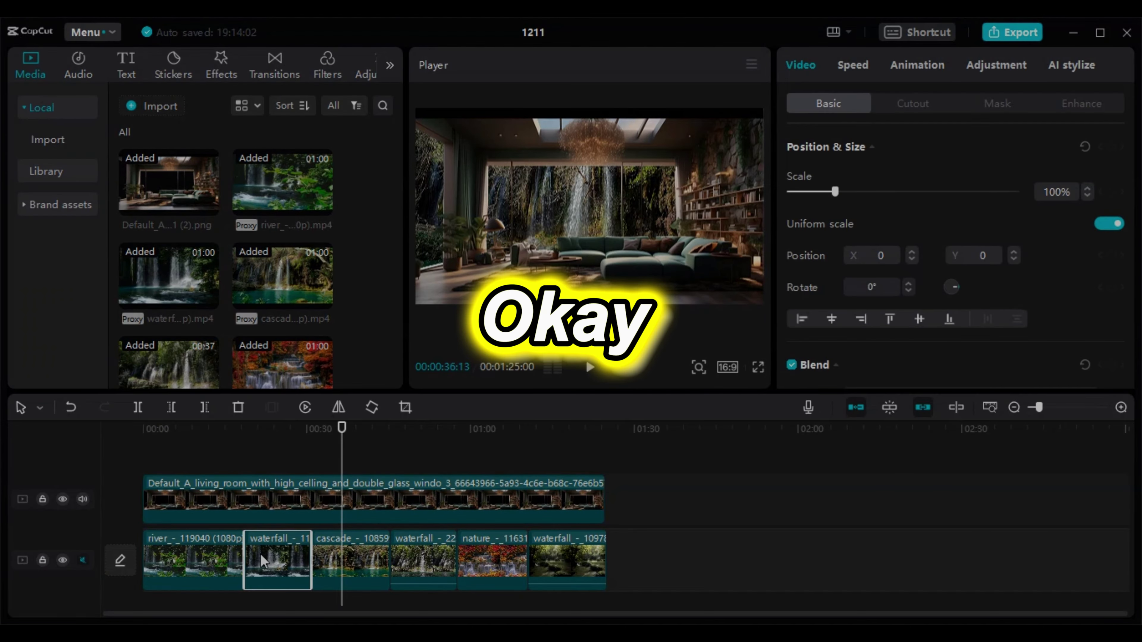
- Delete every waterfall and river clip except the cascade clip from the lower video track
{"action": "key", "text": "Delete"}
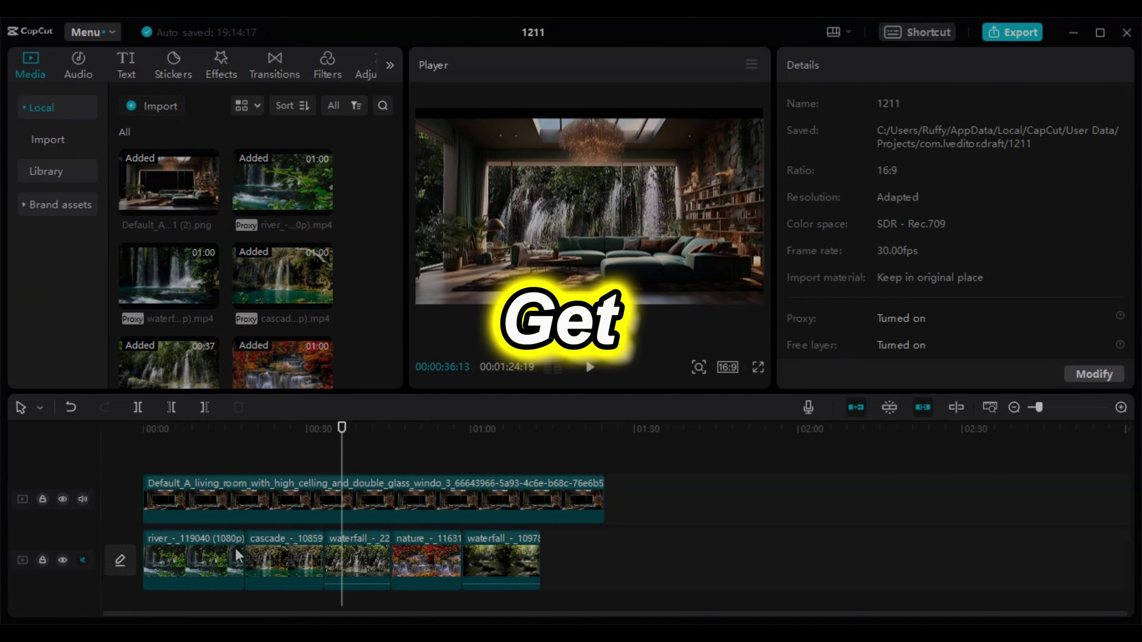
{"action": "left_click", "coordinate": [236, 548]}
{"action": "key", "text": "Delete"}
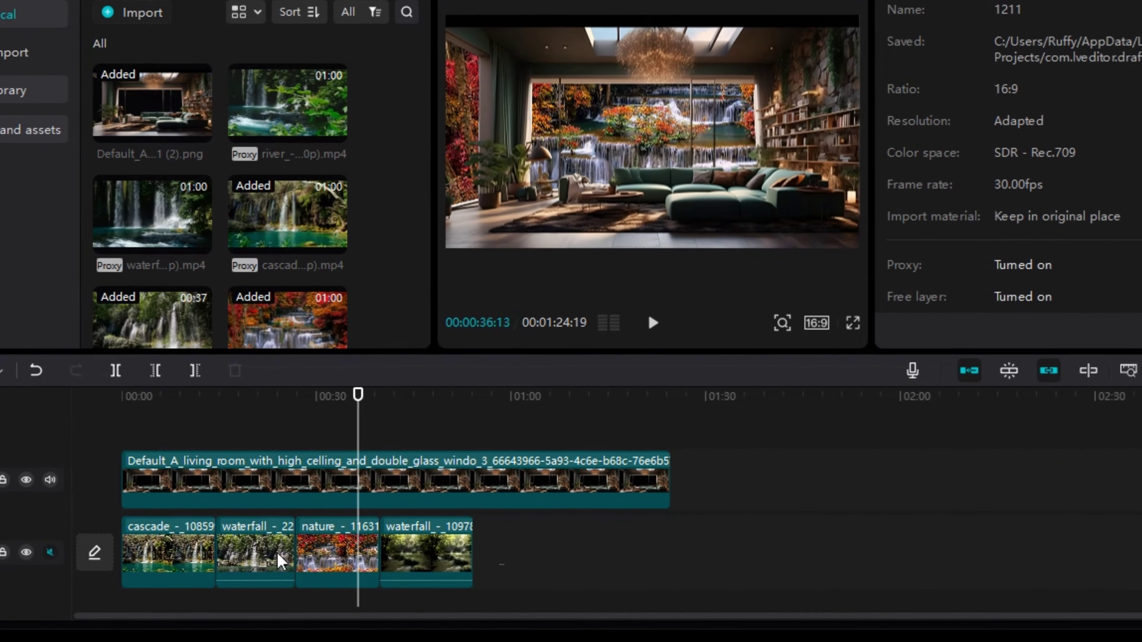
{"action": "left_click", "coordinate": [278, 560]}
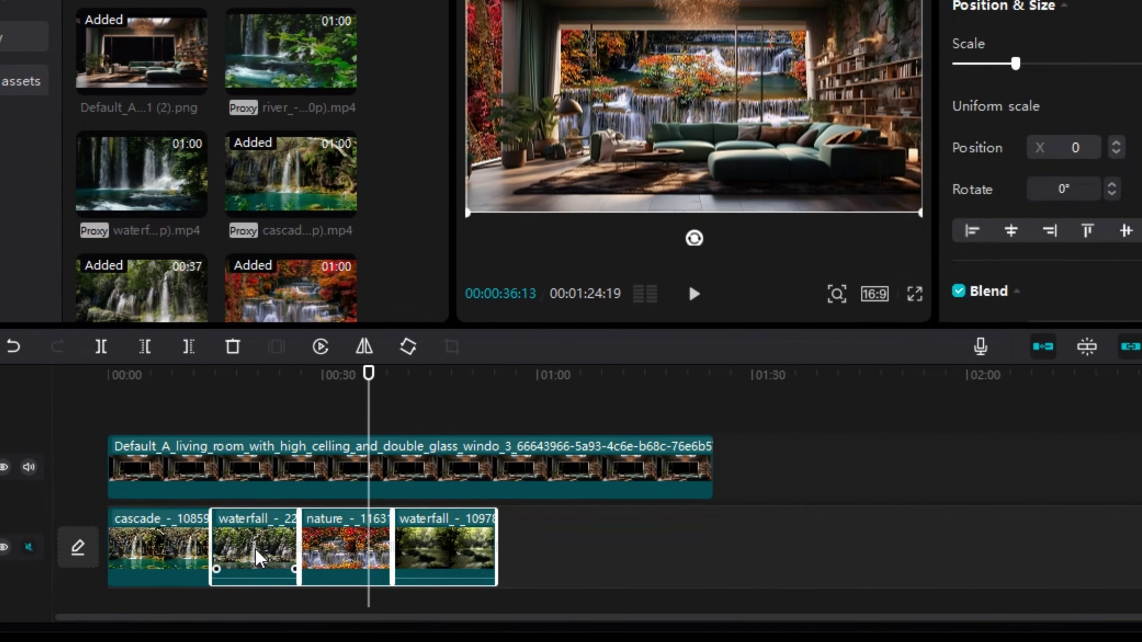
{"action": "key", "text": "Delete"}
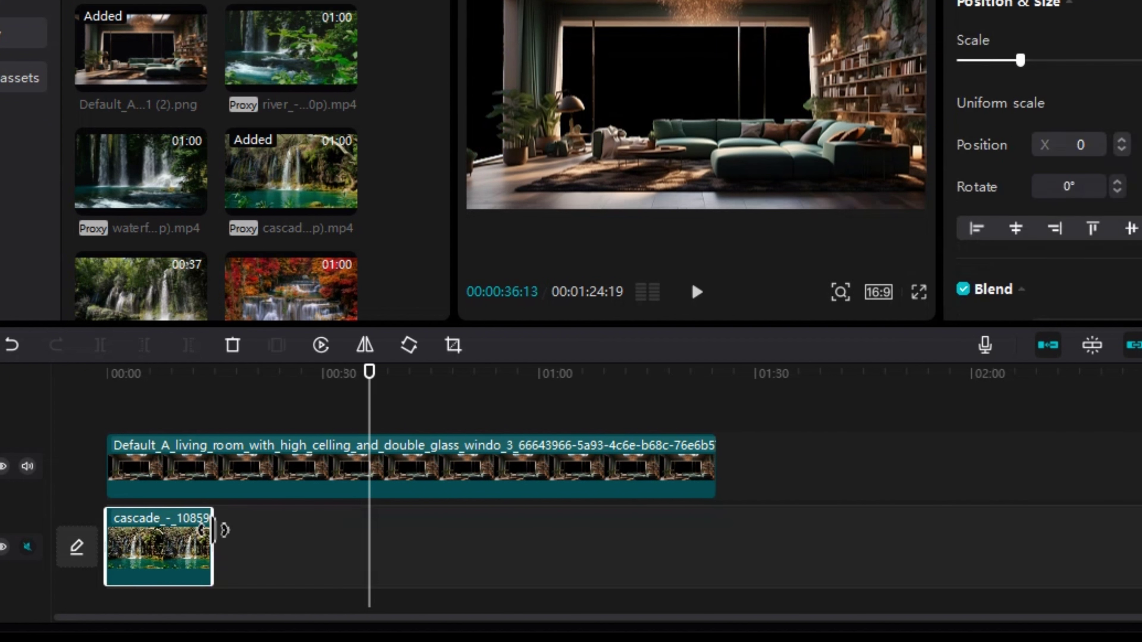
- Extend the cascade clip to its full 00:00:59:21 length and trim the living room image to end with it
{"action": "left_click_drag", "start_coordinate": [215, 544], "coordinate": [722, 523]}
{"action": "left_click_drag", "start_coordinate": [378, 392], "coordinate": [107, 376]}
{"action": "left_click_drag", "start_coordinate": [706, 472], "coordinate": [535, 445]}
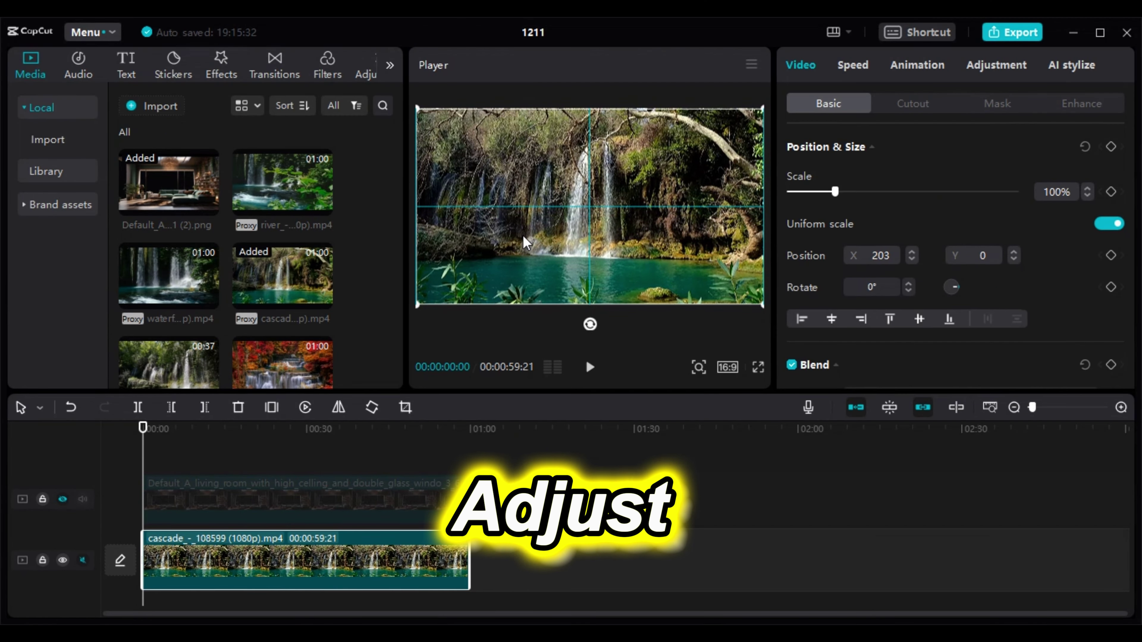
- Position the cascade video at X 0, Y 0 in the frame and show the living room image track again
{"action": "left_click_drag", "start_coordinate": [527, 243], "coordinate": [526, 243]}
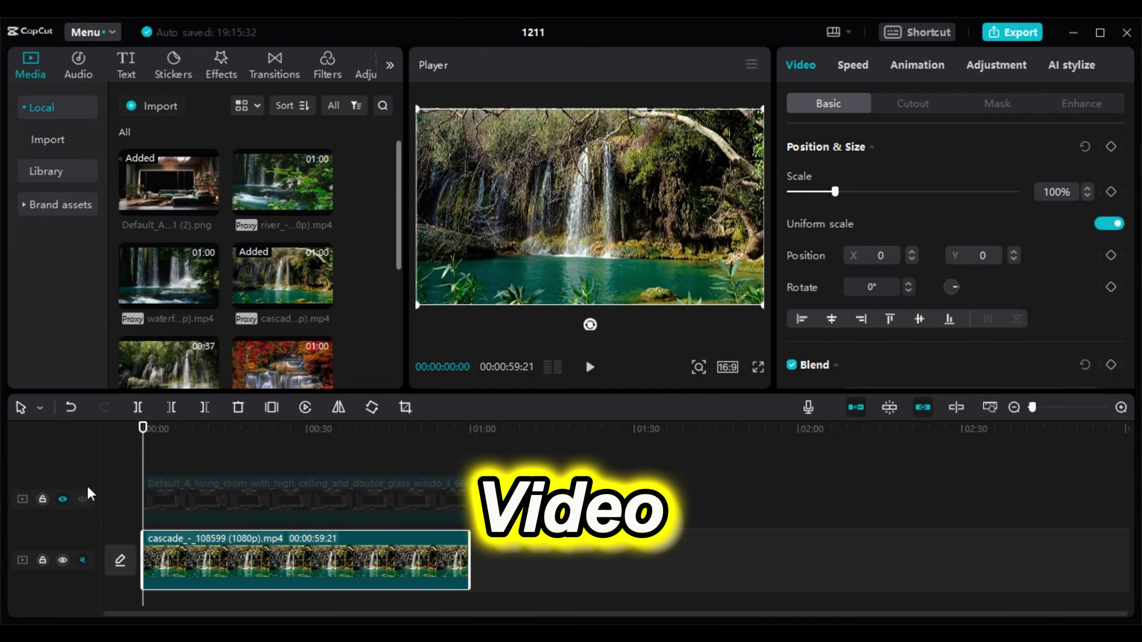
{"action": "left_click", "coordinate": [63, 499]}
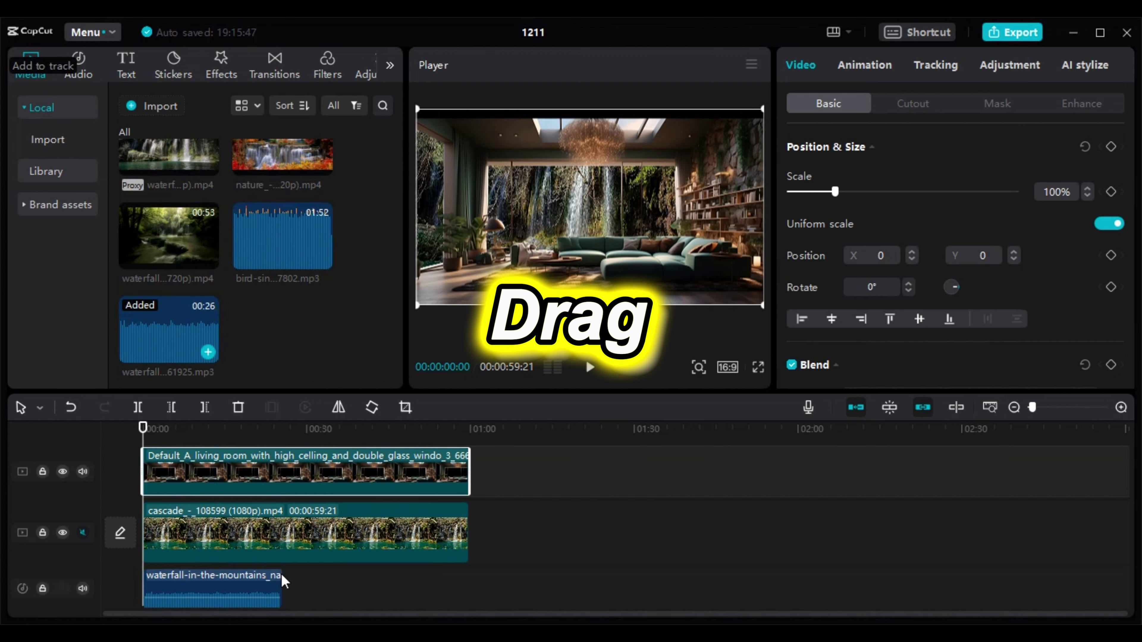
- Play the composite and lower the waterfall sound clip's volume to about -4.5 dB
{"action": "left_click", "coordinate": [276, 583]}
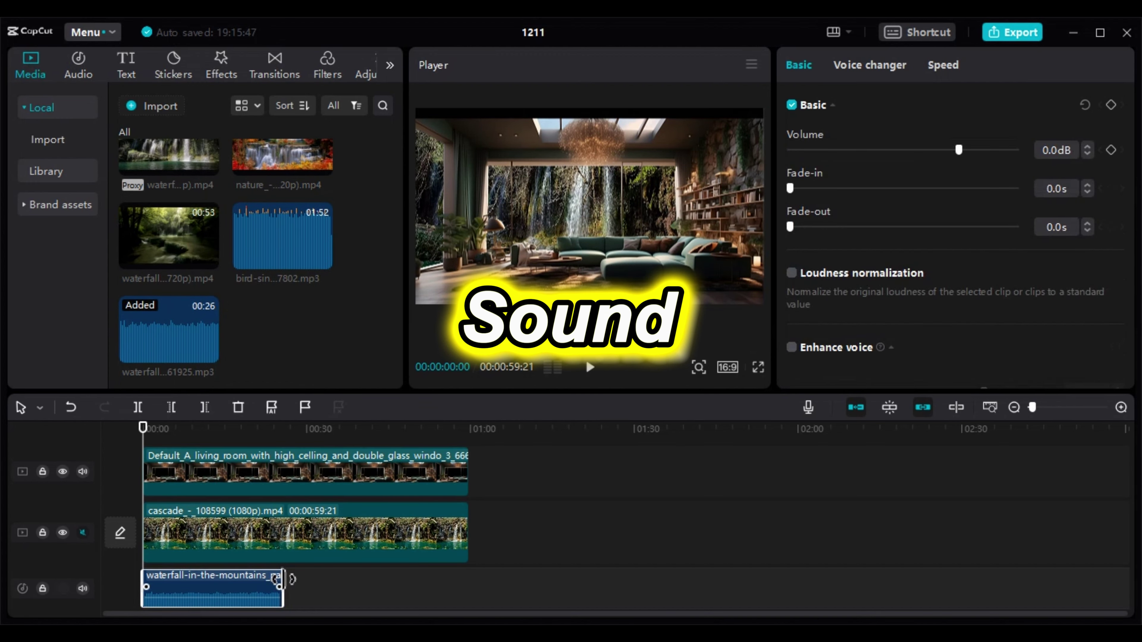
{"action": "left_click", "coordinate": [590, 367]}
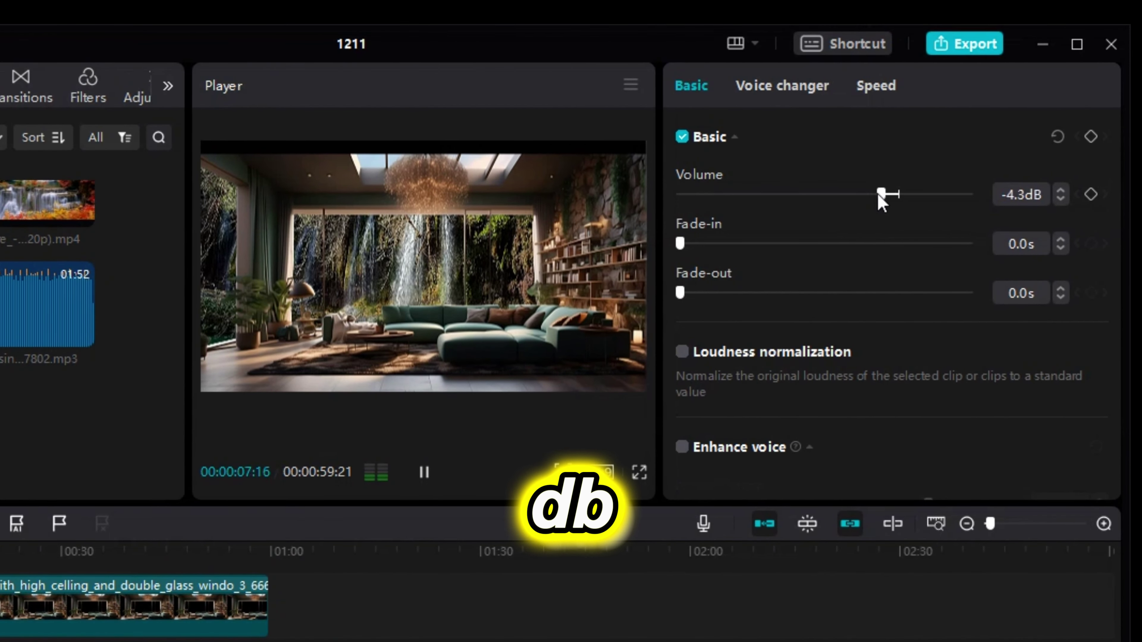
{"action": "left_click_drag", "start_coordinate": [878, 194], "coordinate": [883, 195]}
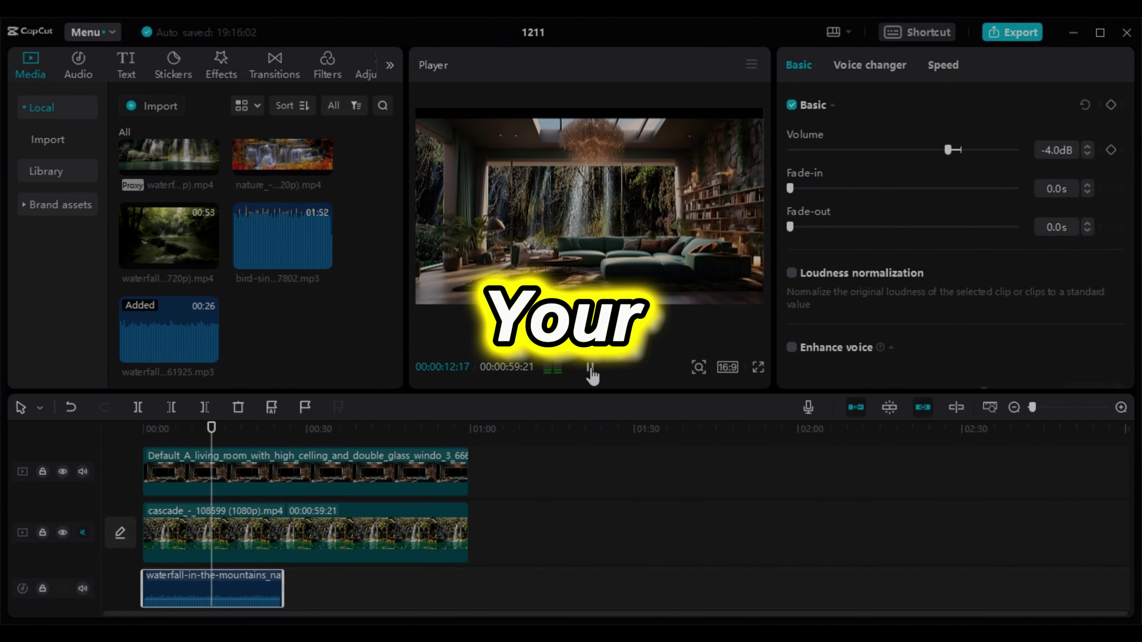
{"action": "left_click", "coordinate": [538, 399]}
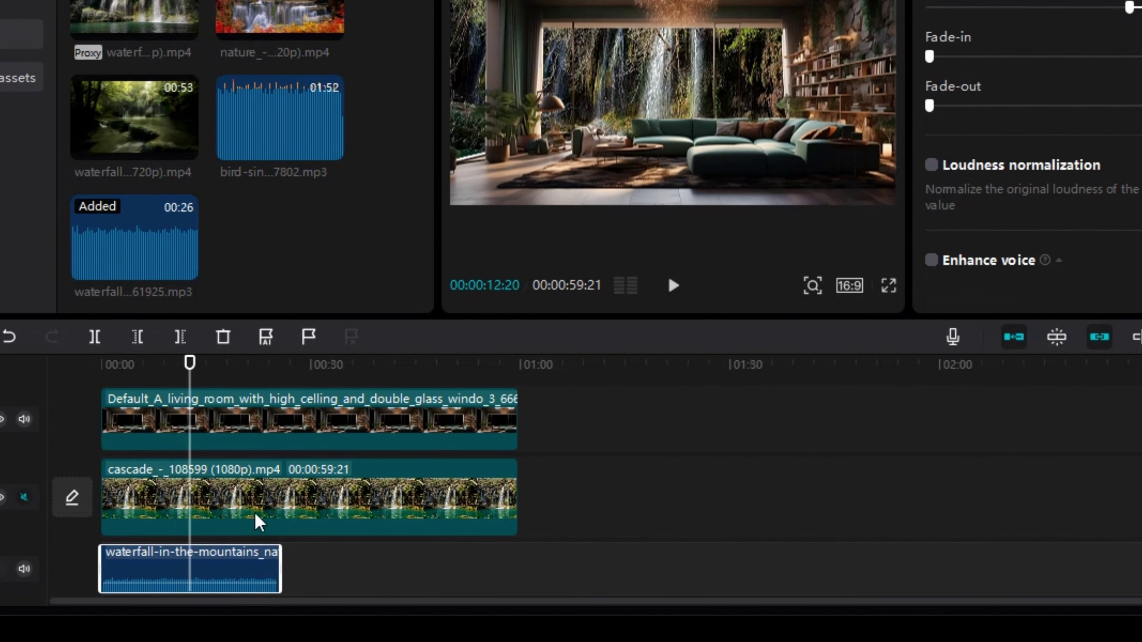
- Duplicate the waterfall sound clip twice, placing the copies one after another so the audio reaches past the end of the video
{"action": "key", "text": "ctrl+c"}
{"action": "left_click_drag", "start_coordinate": [199, 380], "coordinate": [287, 380]}
{"action": "key", "text": "ctrl+v"}
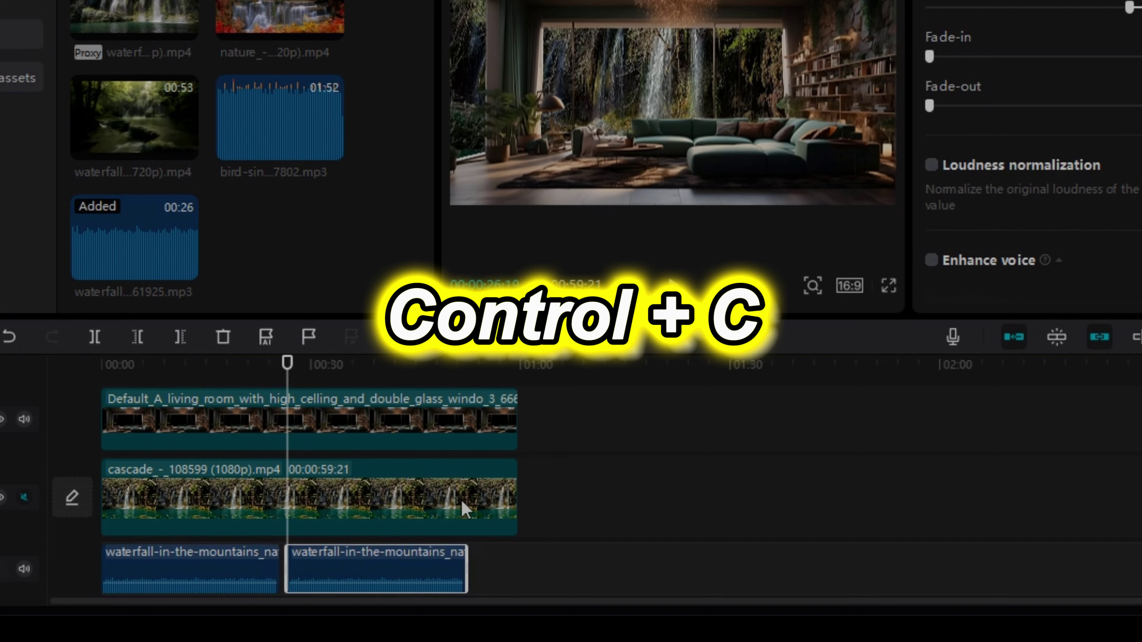
{"action": "scroll", "coordinate": [767, 524], "scroll_direction": "up", "scroll_amount": 10}
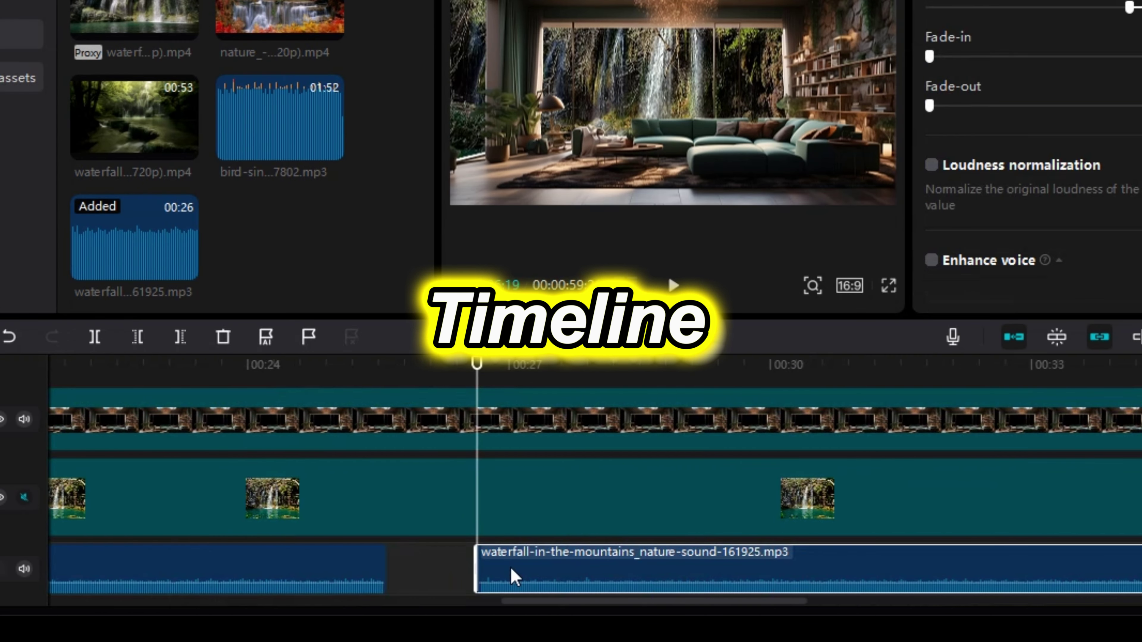
{"action": "scroll", "coordinate": [515, 578], "scroll_direction": "down", "scroll_amount": 5}
{"action": "key", "text": "ctrl+v"}
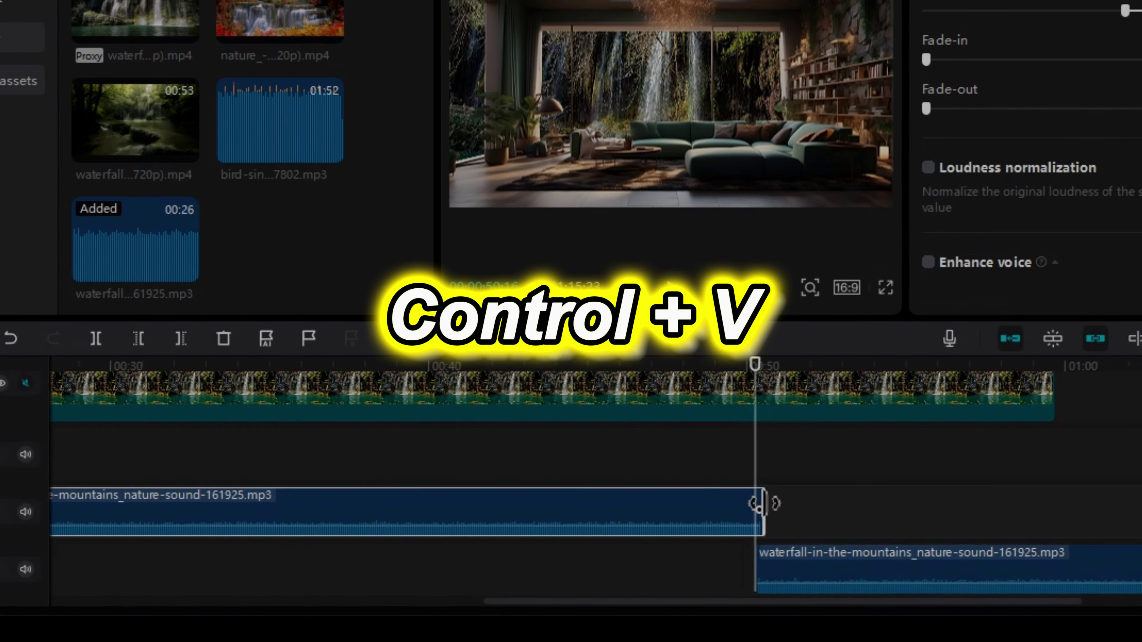
- Split the last waterfall sound copy at the end of the cascade video, at 00:00:59:20, and delete the excess
{"action": "left_click_drag", "start_coordinate": [760, 504], "coordinate": [1062, 487]}
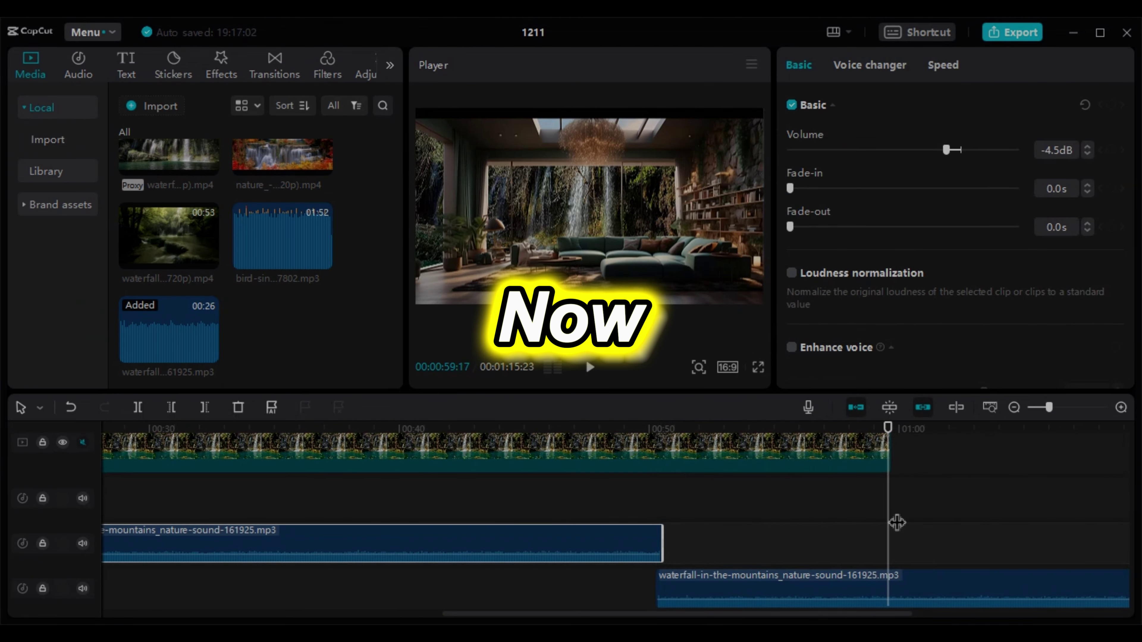
{"action": "scroll", "coordinate": [897, 523], "scroll_direction": "up", "scroll_amount": 3}
{"action": "left_click_drag", "start_coordinate": [888, 430], "coordinate": [898, 440]}
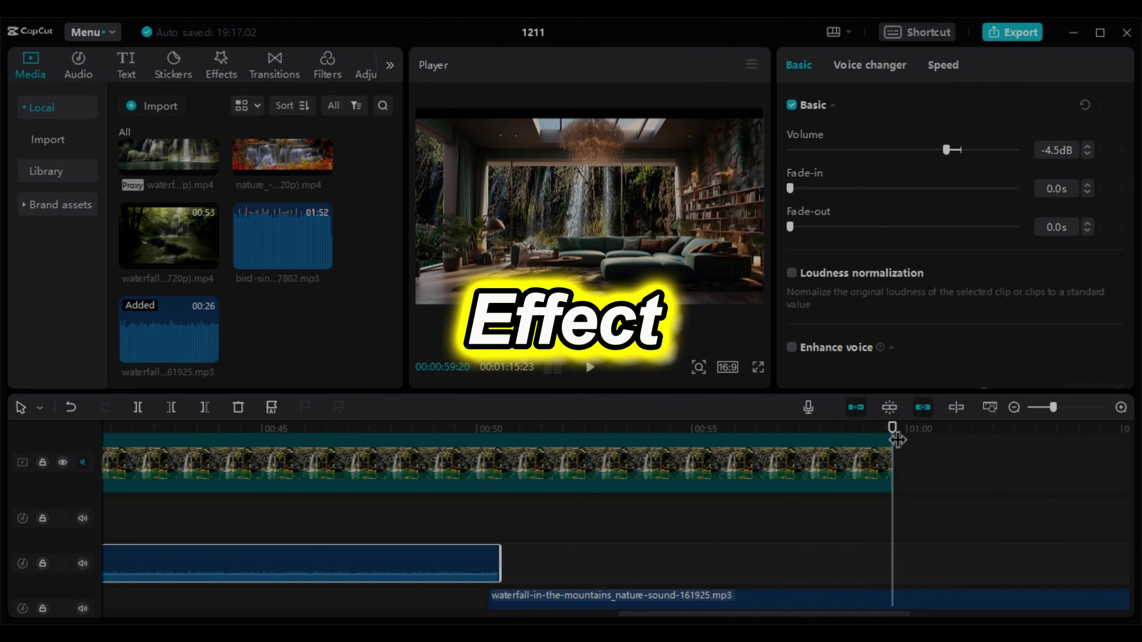
{"action": "left_click", "coordinate": [895, 592]}
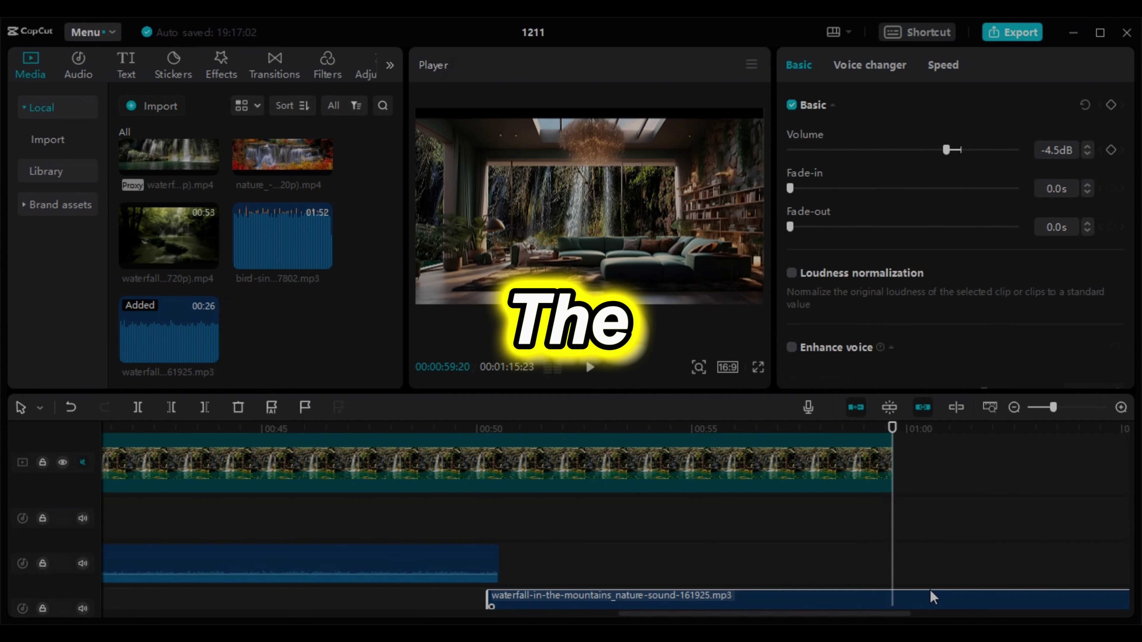
{"action": "key", "text": "ctrl+b"}
{"action": "key", "text": "Delete"}
{"action": "scroll", "coordinate": [910, 527], "scroll_direction": "down", "scroll_amount": 2}
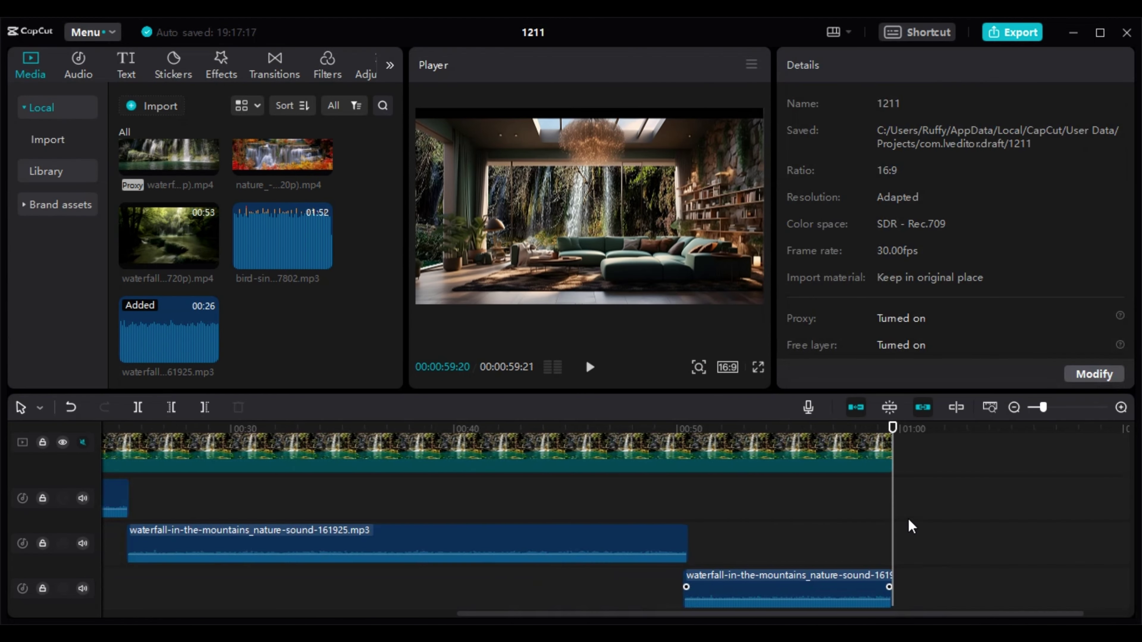
- Combine the living room image, the cascade video and all three waterfall sound clips into one compound clip
{"action": "scroll", "coordinate": [910, 526], "scroll_direction": "down", "scroll_amount": 3}
{"action": "scroll", "coordinate": [227, 439], "scroll_direction": "down", "scroll_amount": 1}
{"action": "key", "text": "Home"}
{"action": "scroll", "coordinate": [229, 510], "scroll_direction": "up", "scroll_amount": 1}
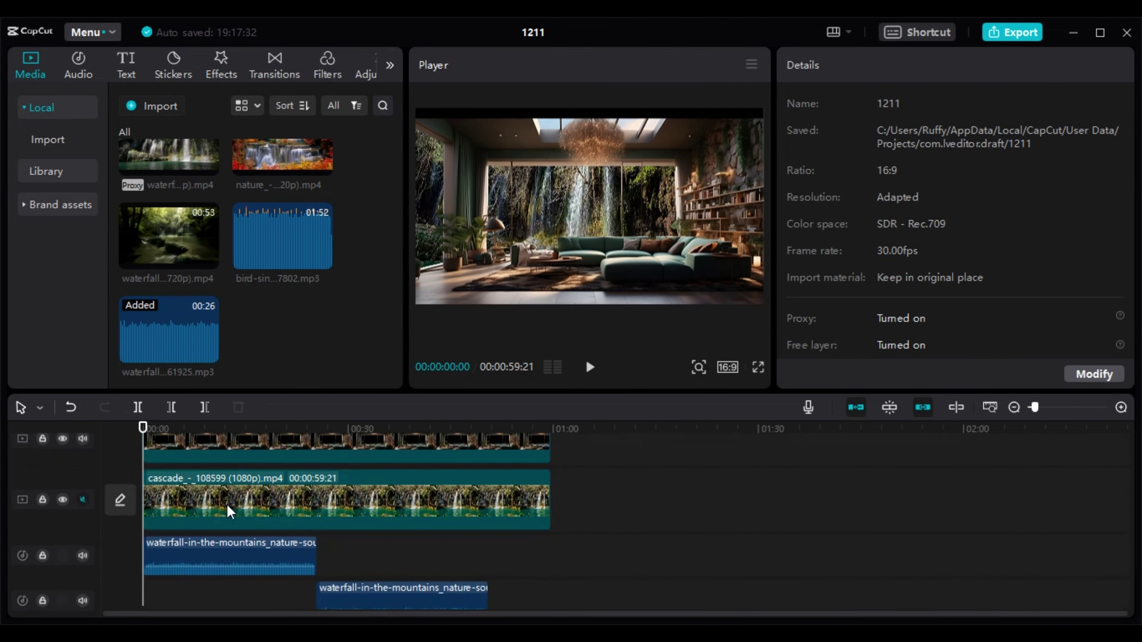
{"action": "left_click", "coordinate": [229, 510]}
{"action": "scroll", "coordinate": [243, 495], "scroll_direction": "up", "scroll_amount": 2}
{"action": "left_click", "coordinate": [259, 481], "text": "ctrl"}
{"action": "scroll", "coordinate": [266, 540], "scroll_direction": "down", "scroll_amount": 2}
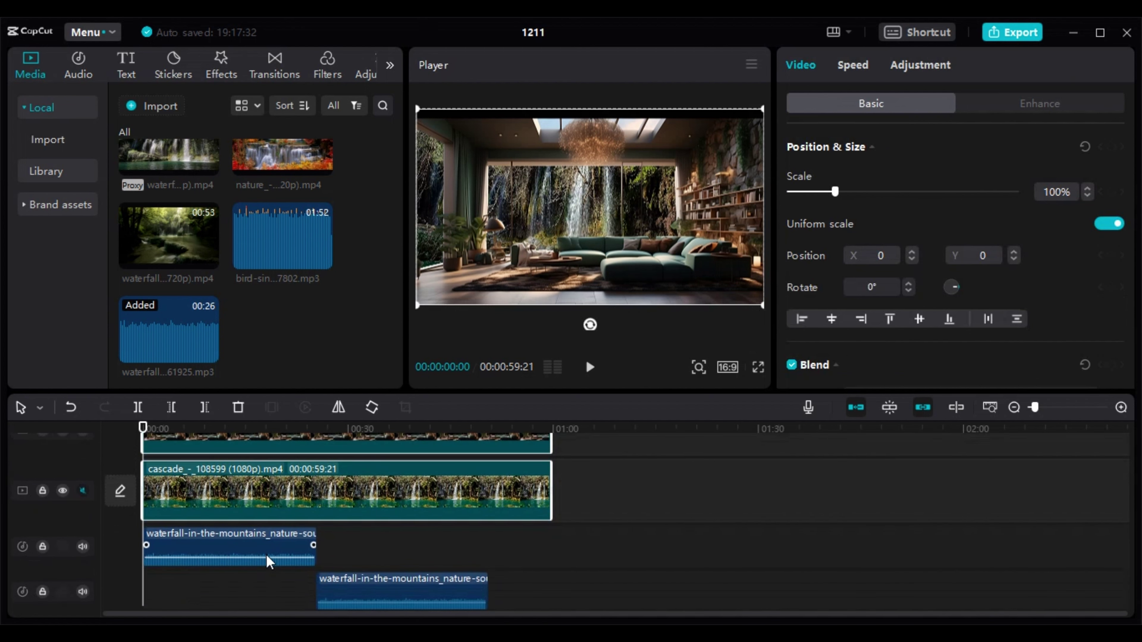
{"action": "left_click", "coordinate": [269, 562], "text": "ctrl"}
{"action": "scroll", "coordinate": [269, 540], "scroll_direction": "down", "scroll_amount": 2}
{"action": "left_click", "coordinate": [537, 567], "text": "ctrl"}
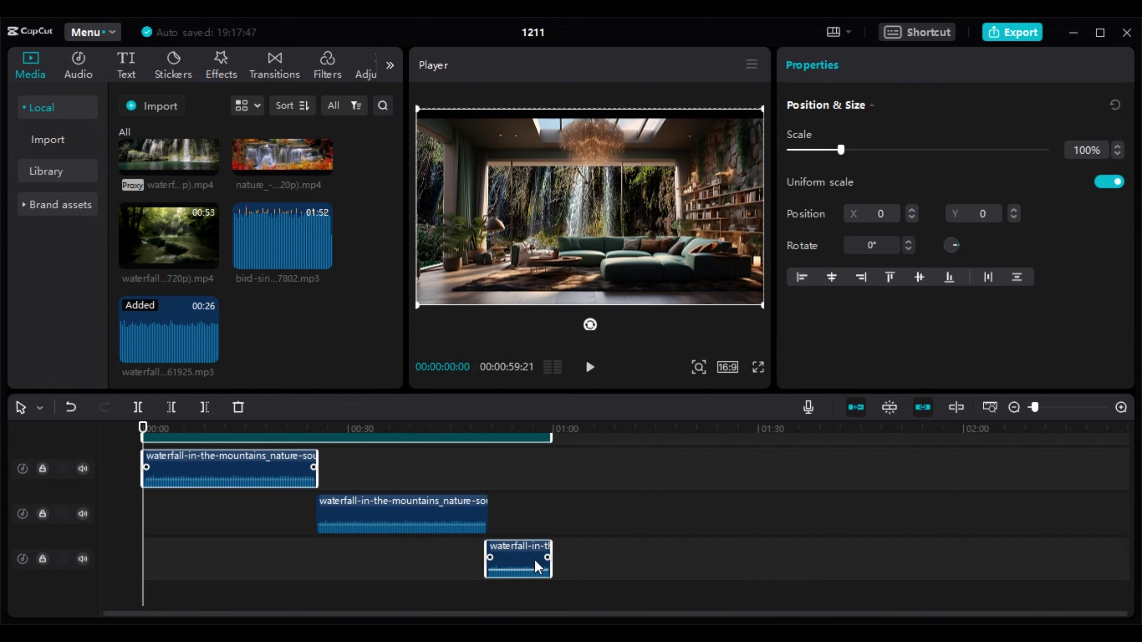
{"action": "left_click", "coordinate": [431, 517], "text": "ctrl"}
{"action": "right_click", "coordinate": [431, 517]}
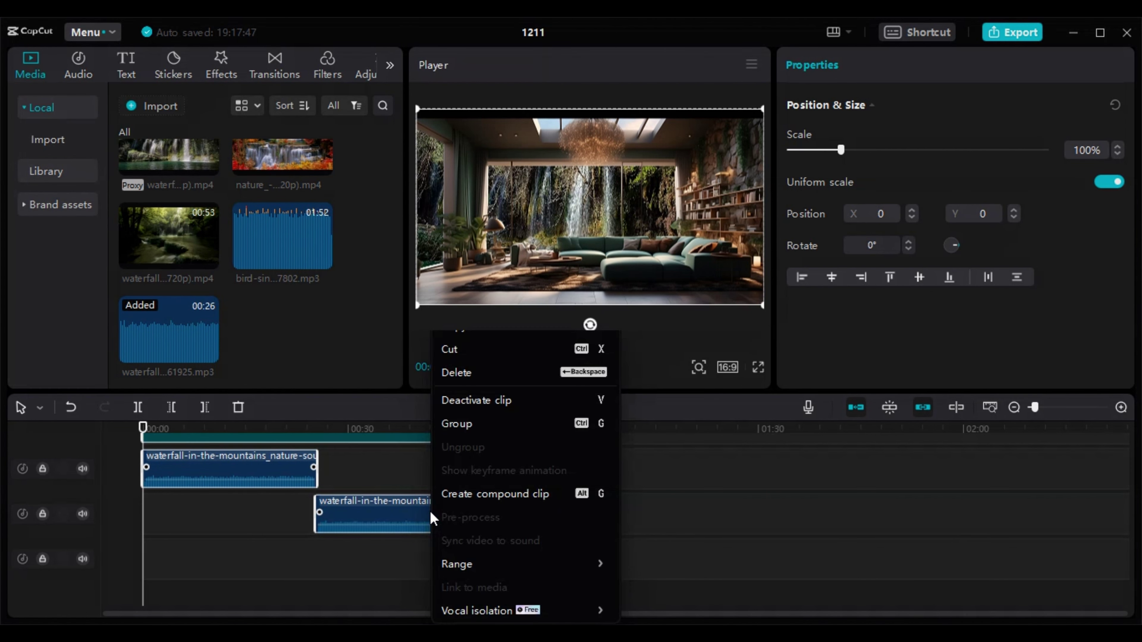
{"action": "left_click", "coordinate": [463, 494]}
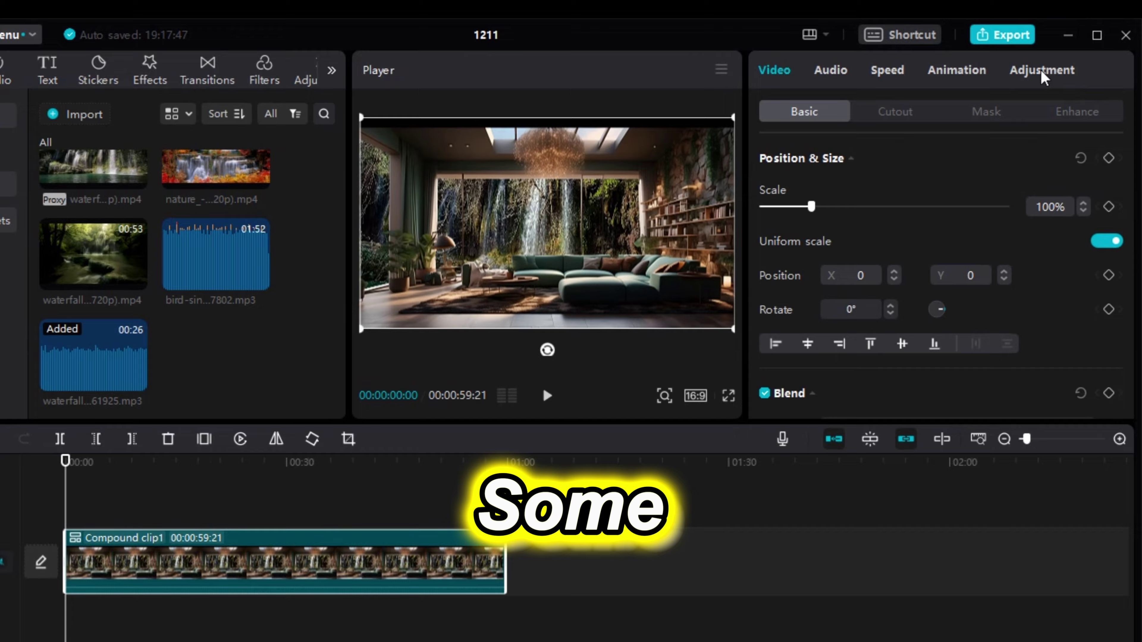
- Raise the compound clip's color saturation to 32
{"action": "left_click", "coordinate": [1049, 66]}
{"action": "scroll", "coordinate": [897, 330], "scroll_direction": "down", "scroll_amount": 5}
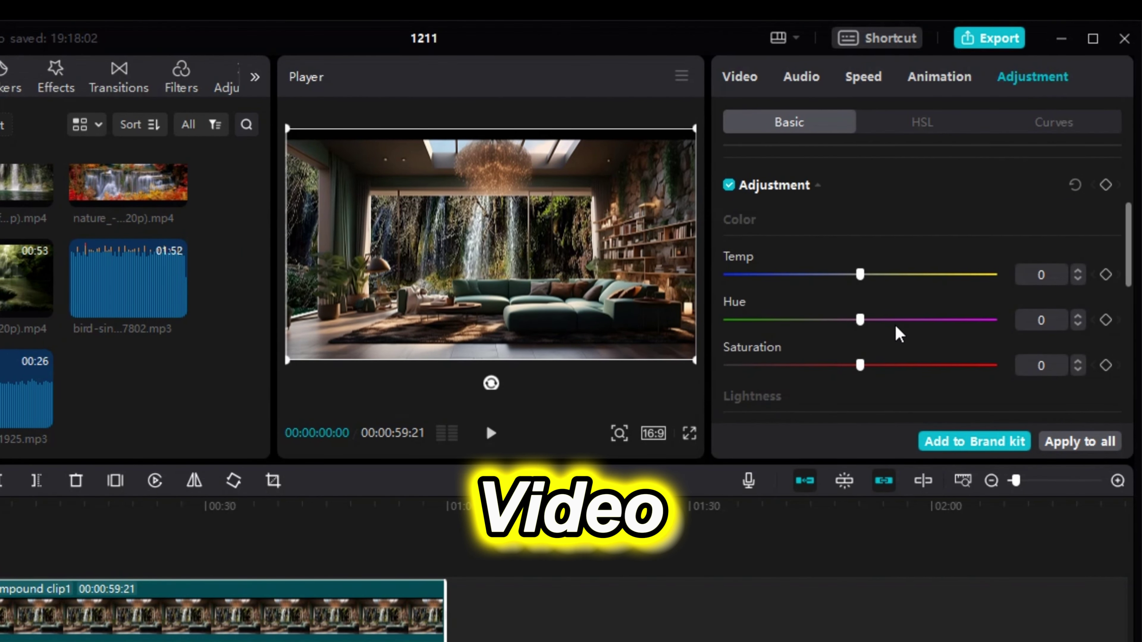
{"action": "left_click_drag", "start_coordinate": [860, 297], "coordinate": [945, 301]}
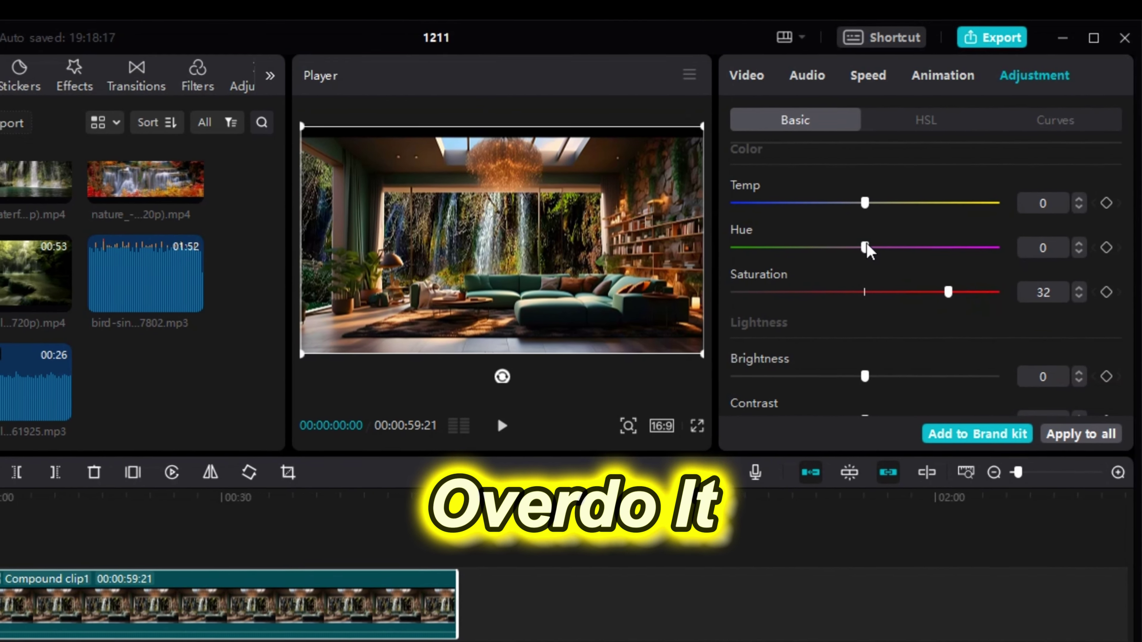
- Shift the compound clip's hue slightly towards green, to about -9, and lower one of its lightness adjustments
{"action": "left_click_drag", "start_coordinate": [861, 250], "coordinate": [851, 230]}
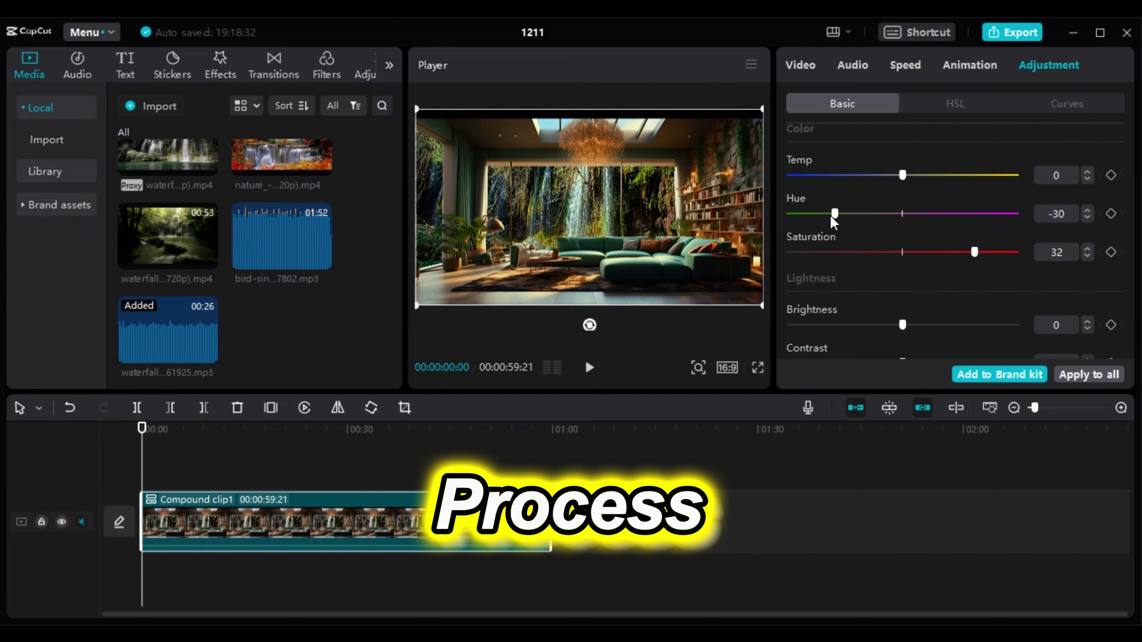
{"action": "left_click_drag", "start_coordinate": [835, 214], "coordinate": [897, 213]}
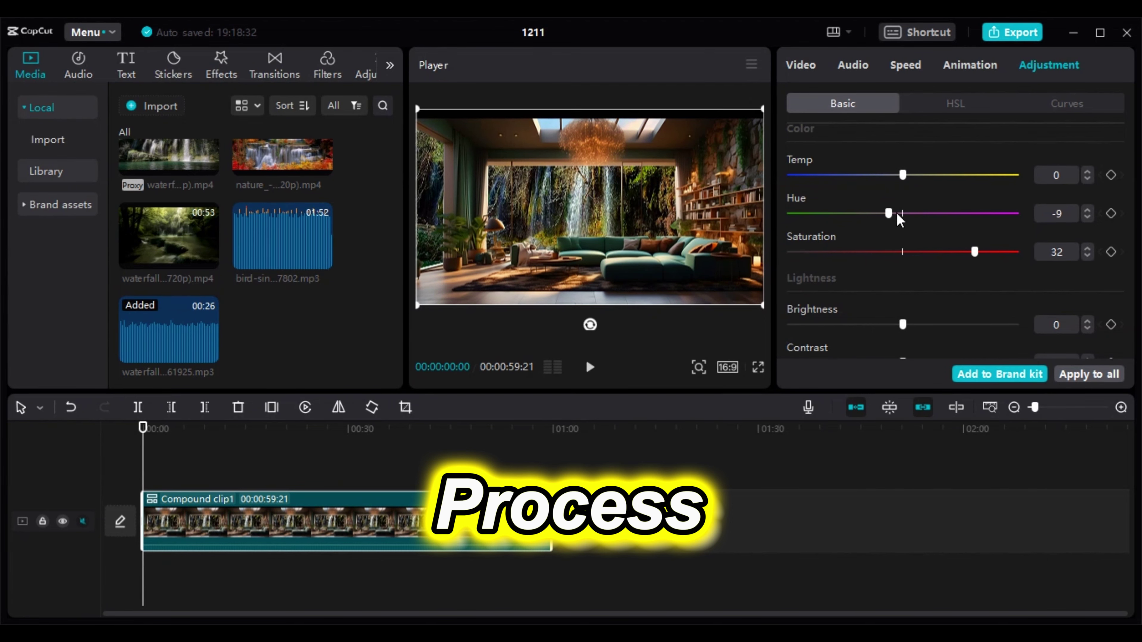
{"action": "scroll", "coordinate": [969, 296], "scroll_direction": "down", "scroll_amount": 4}
{"action": "left_click_drag", "start_coordinate": [904, 173], "coordinate": [846, 170]}
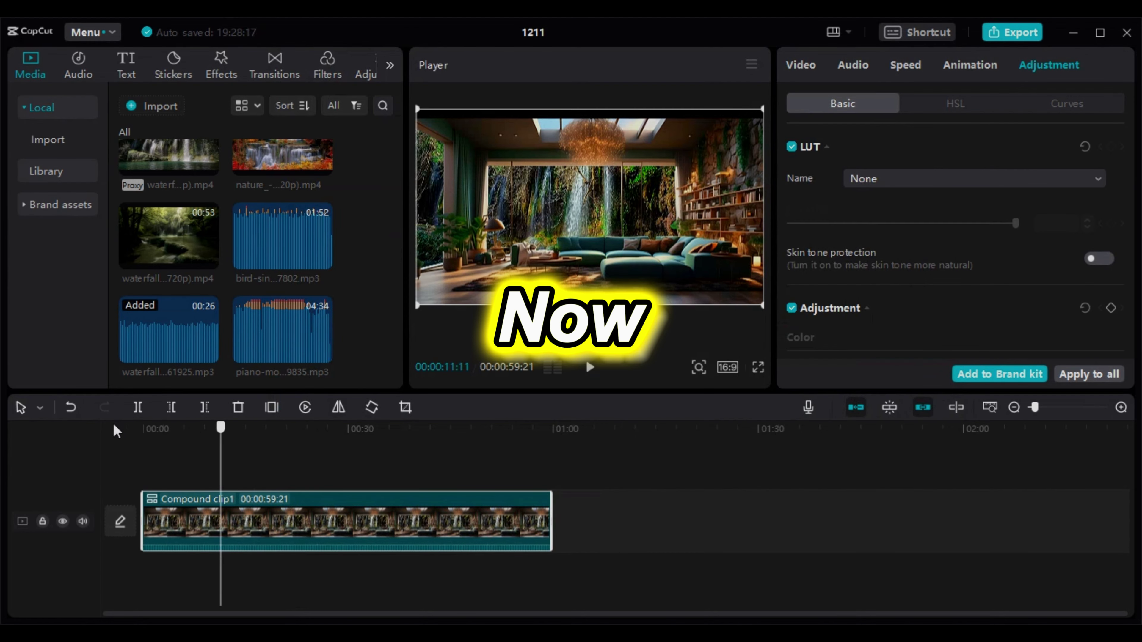
- Add piano-moment-9835.mp3 on an audio track below the compound clip and trim it to end with that clip
{"action": "left_click", "coordinate": [322, 352]}
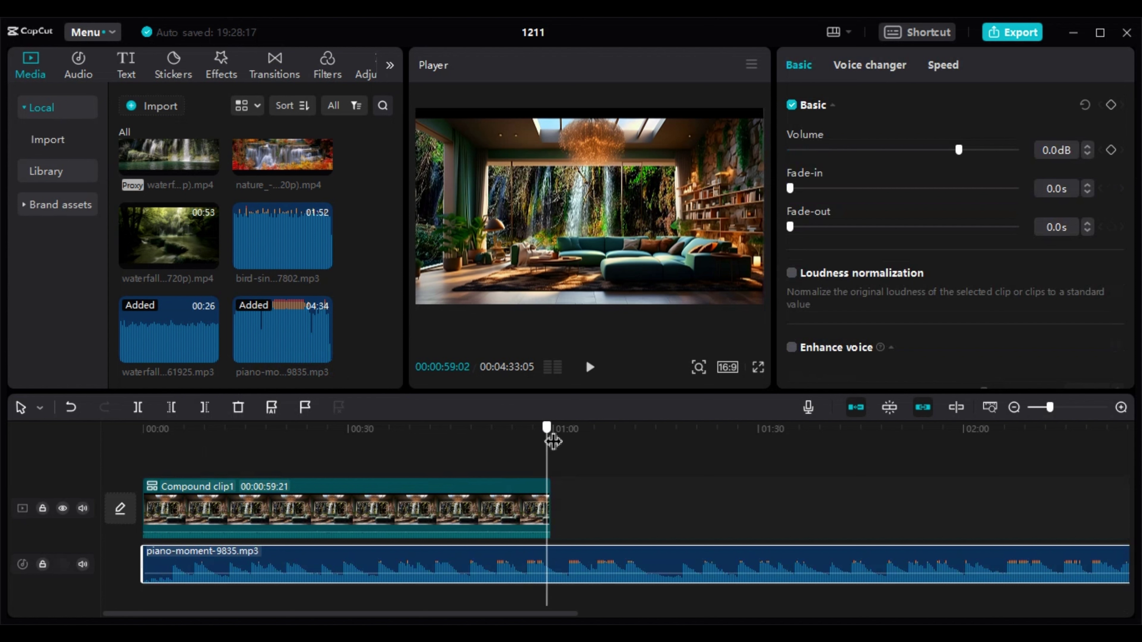
{"action": "key", "text": "w"}
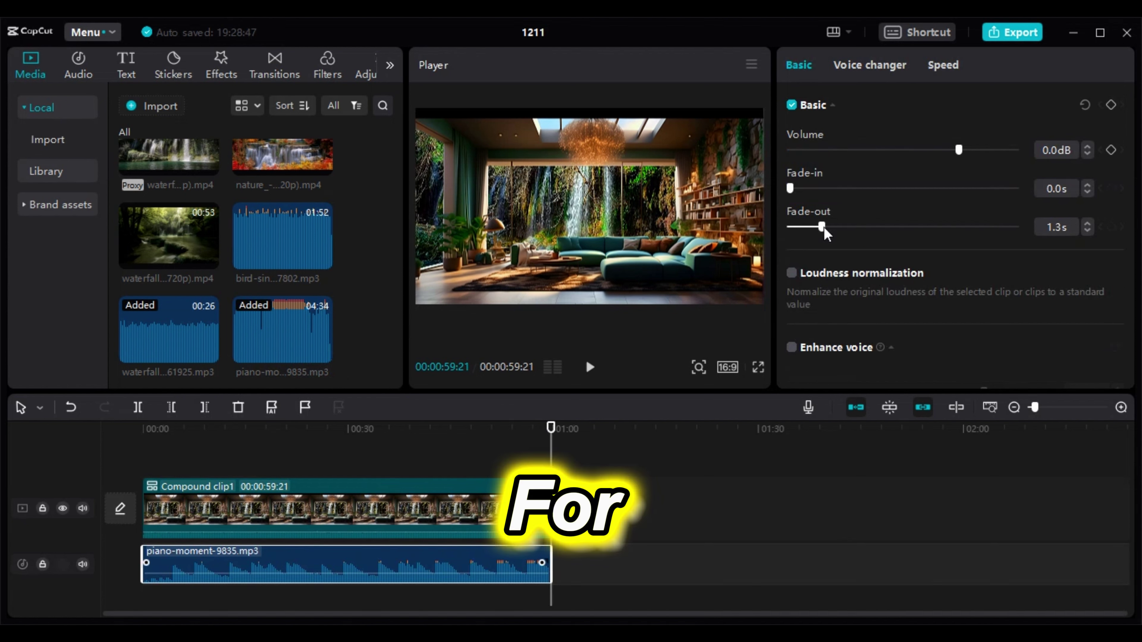
- Give the piano music a 4.4 s fade-out and lower its volume to -6.7 dB while playing the video
{"action": "left_click_drag", "start_coordinate": [824, 228], "coordinate": [901, 228]}
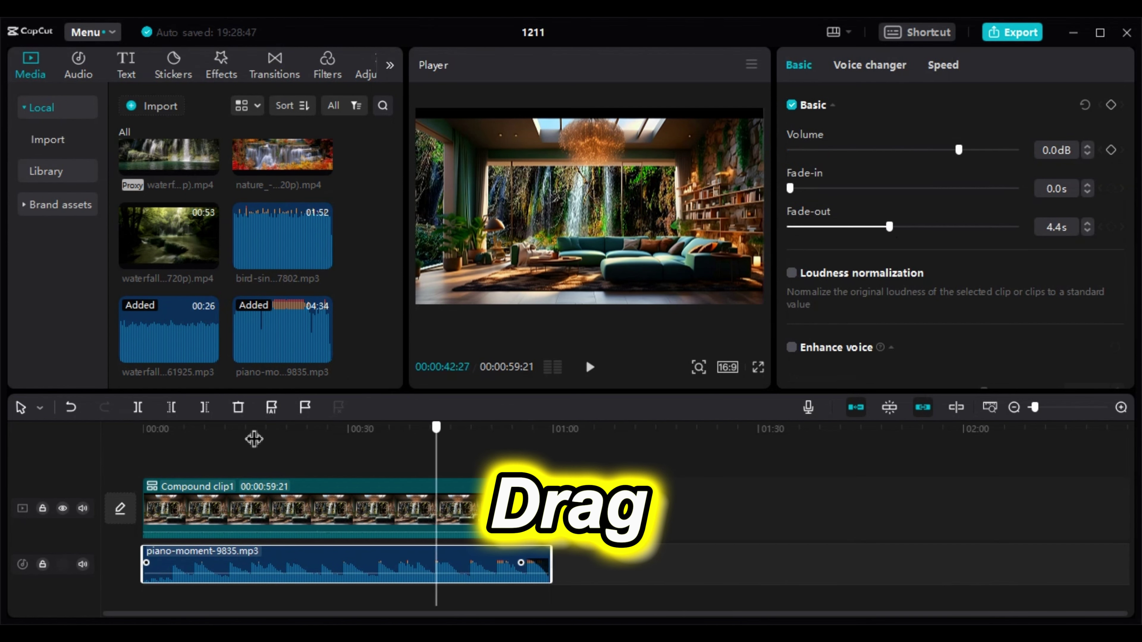
{"action": "left_click", "coordinate": [591, 368]}
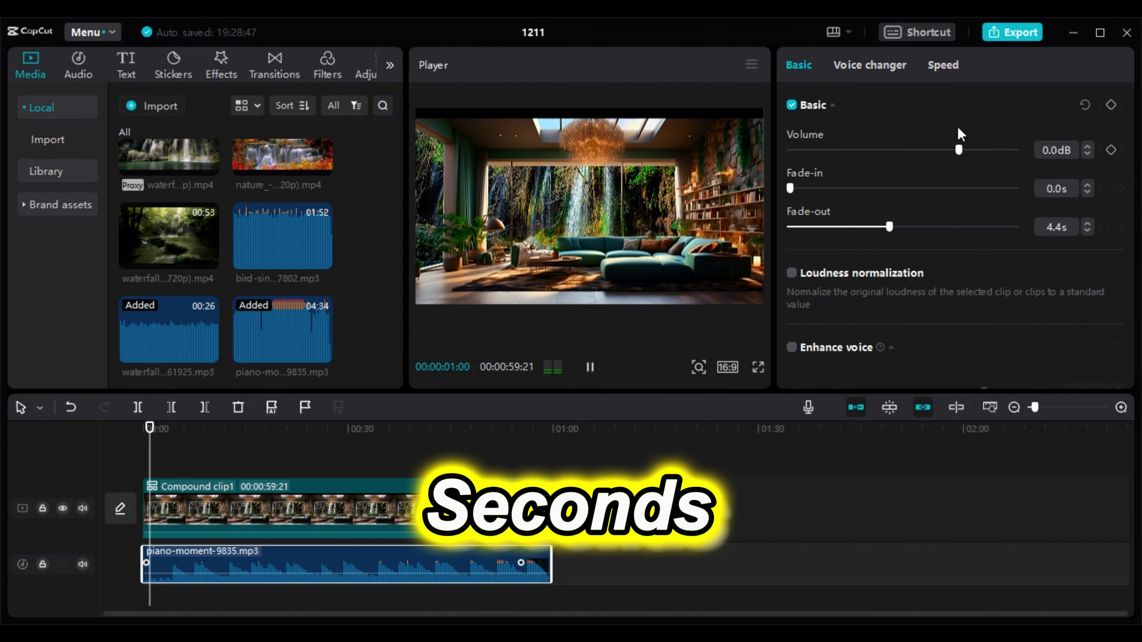
{"action": "left_click_drag", "start_coordinate": [950, 152], "coordinate": [939, 150]}
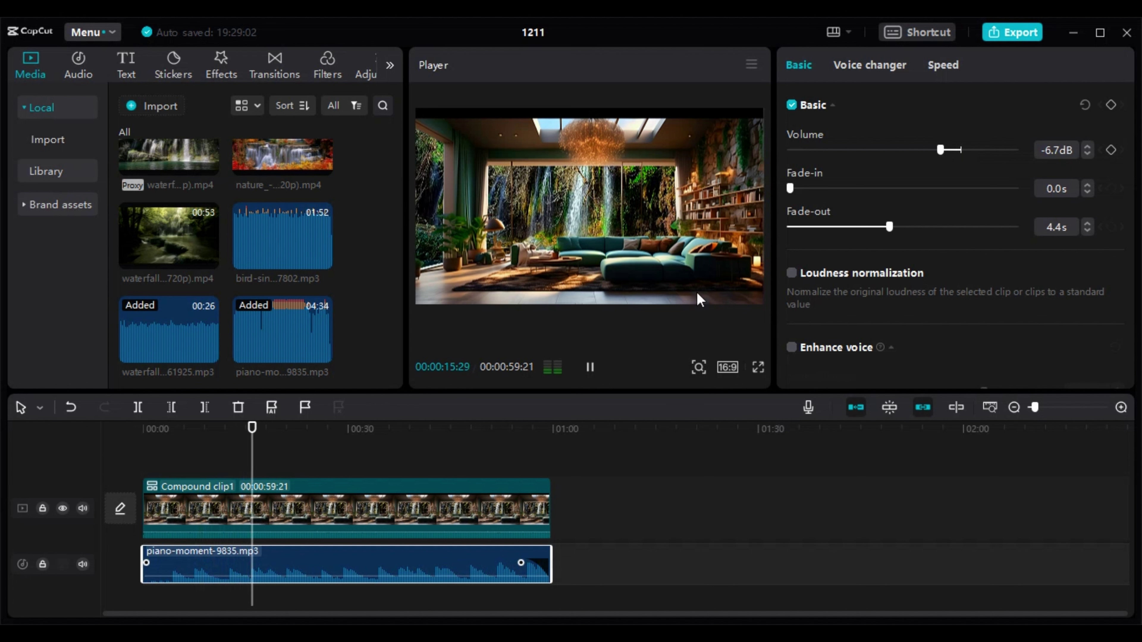